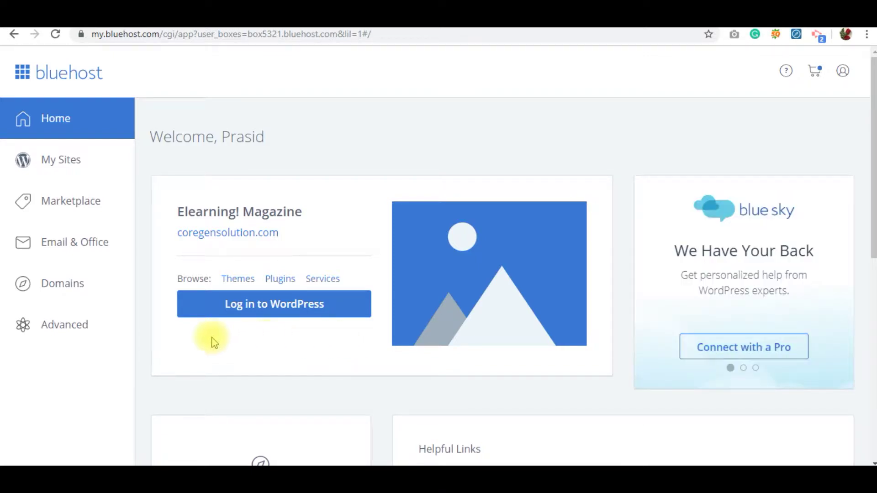
Open File Manager from the Advanced tools and browse into the public_html folder.
{"action": "left_click", "coordinate": [75, 326]}
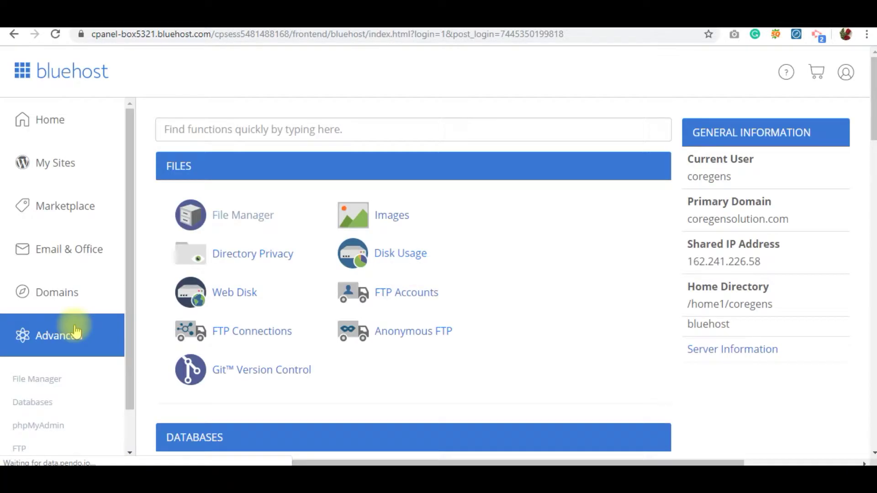
{"action": "left_click", "coordinate": [237, 220]}
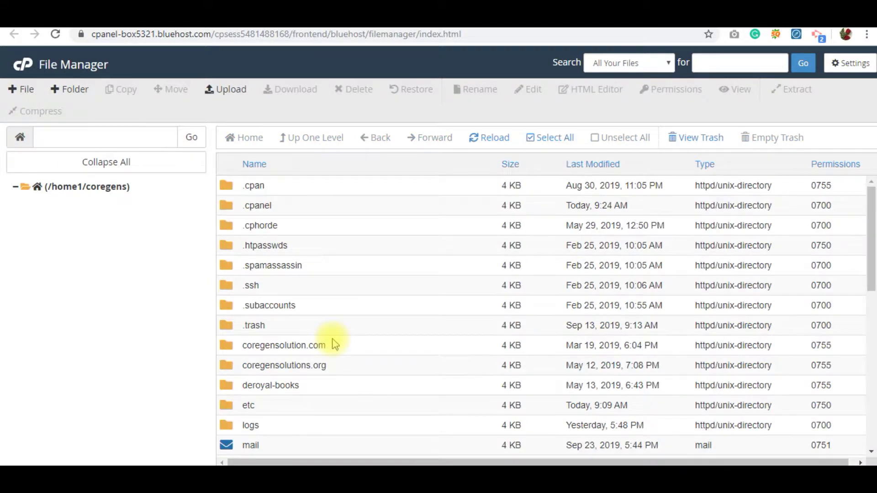
{"action": "scroll", "coordinate": [333, 342], "scroll_direction": "down", "scroll_amount": 4}
{"action": "left_click", "coordinate": [226, 332]}
{"action": "double_click", "coordinate": [227, 332]}
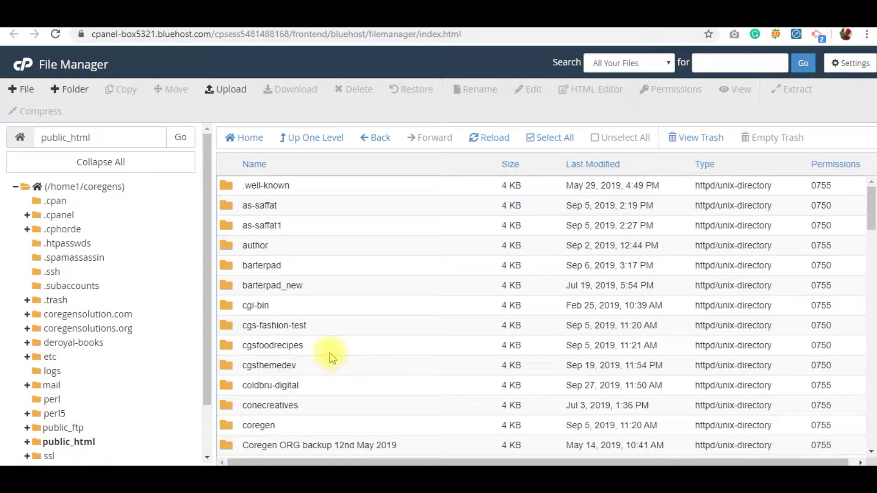
{"action": "scroll", "coordinate": [332, 359], "scroll_direction": "down", "scroll_amount": 10}
Create a CGSThemetest folder in public_html and open it.
{"action": "left_click", "coordinate": [75, 90]}
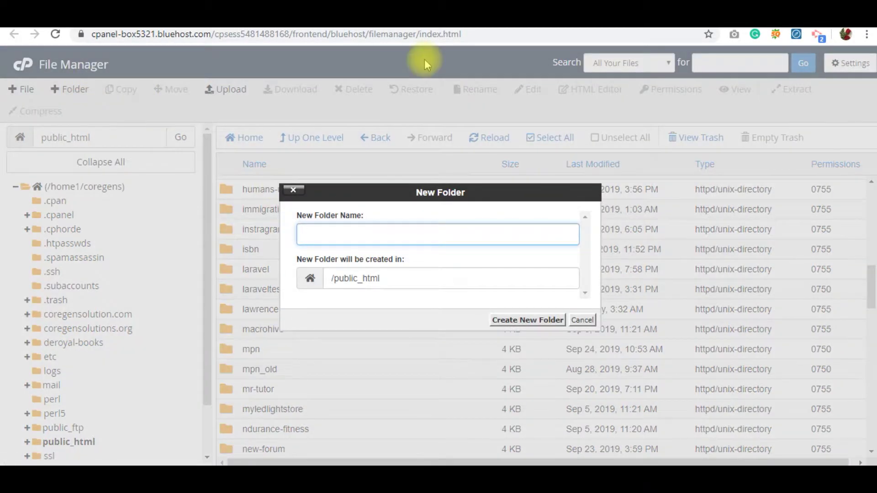
{"action": "type", "text": "CGSThemetest"}
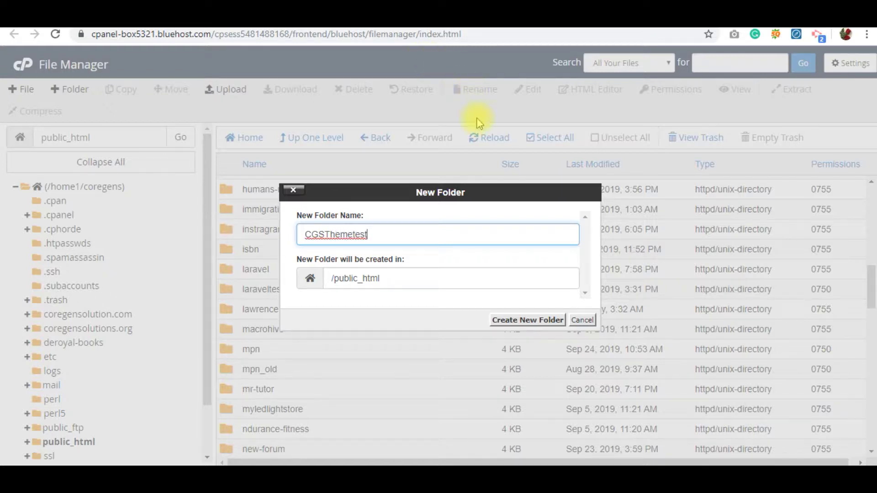
{"action": "left_click", "coordinate": [526, 319]}
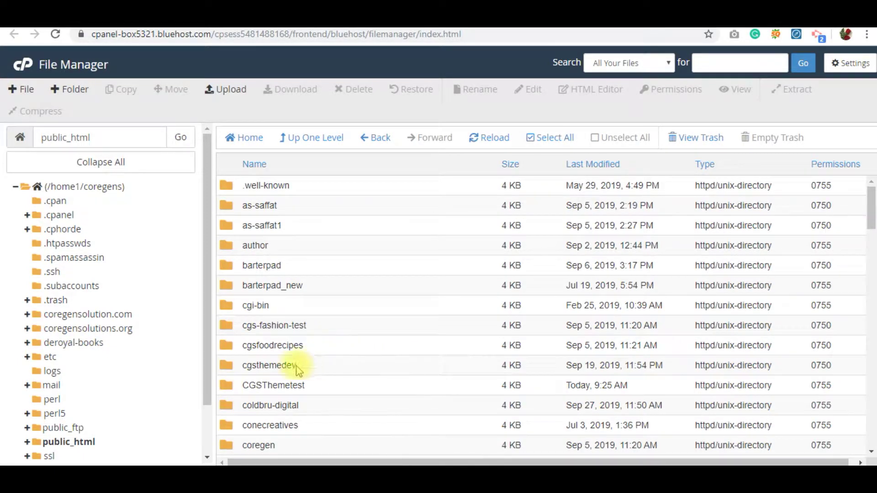
{"action": "double_click", "coordinate": [226, 390]}
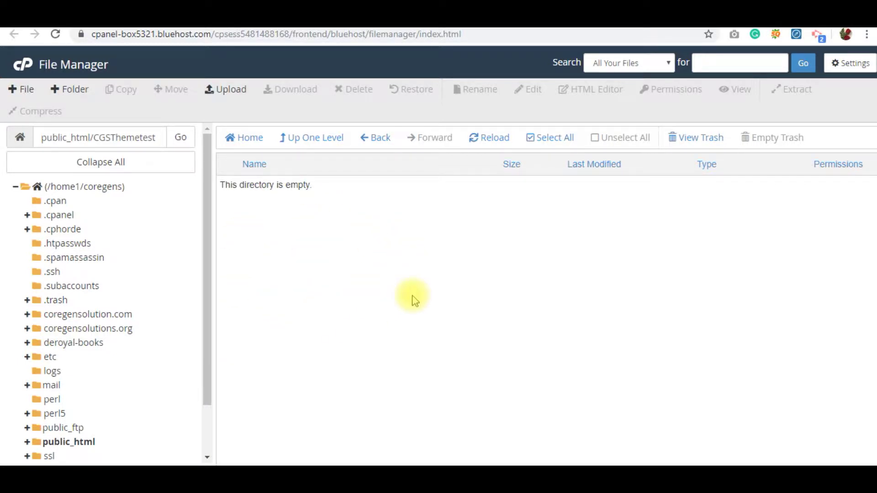
Search Google for 'download wordpress' in a new browser tab.
{"action": "left_click", "coordinate": [335, 29]}
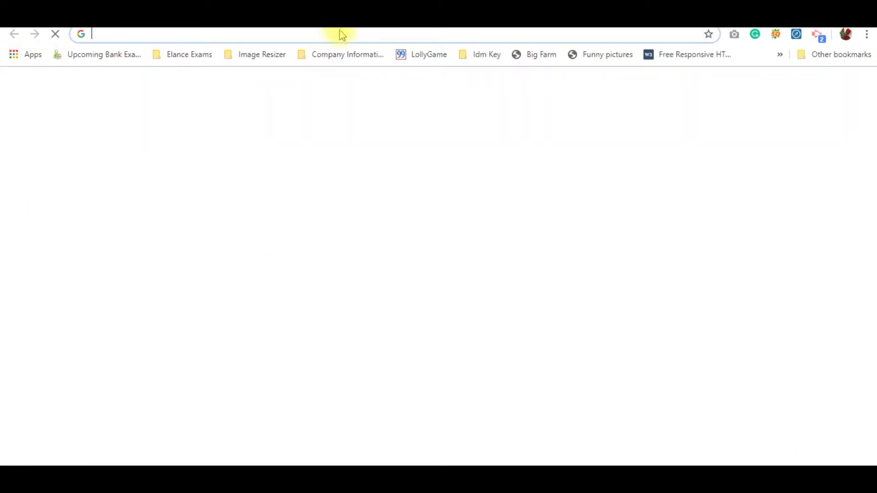
{"action": "type", "text": "do"}
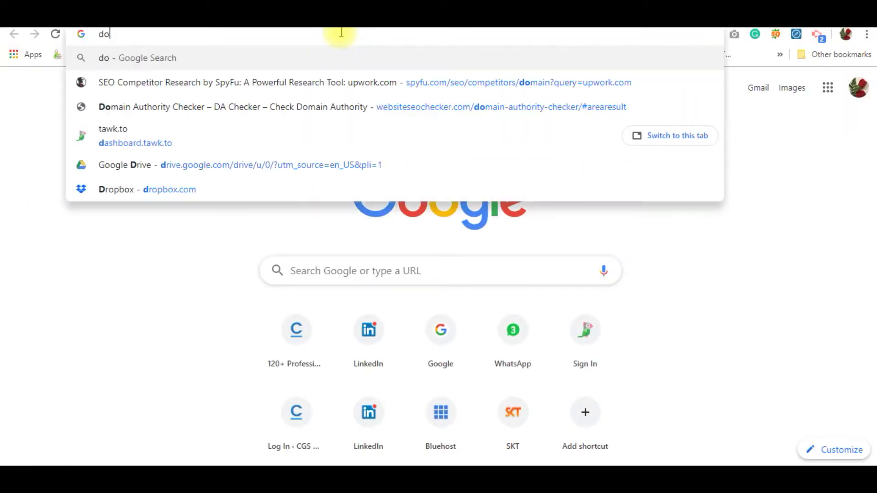
{"action": "type", "text": "wnload wordpress"}
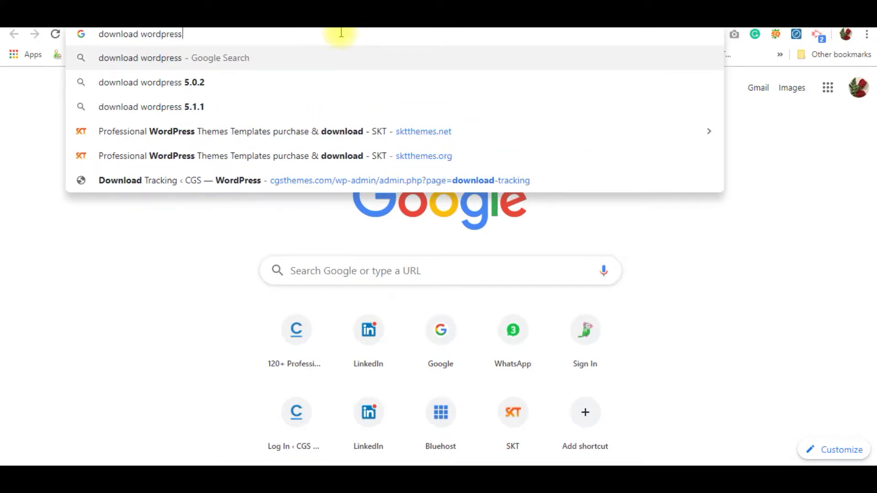
{"action": "key", "text": "Return"}
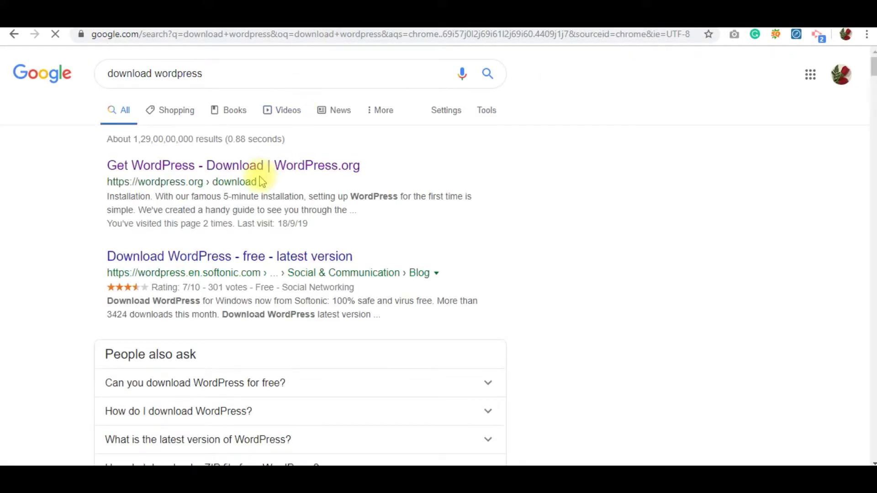
Download wordpress-5.2.3.zip from WordPress.org and return to the File Manager tab.
{"action": "left_click", "coordinate": [250, 170]}
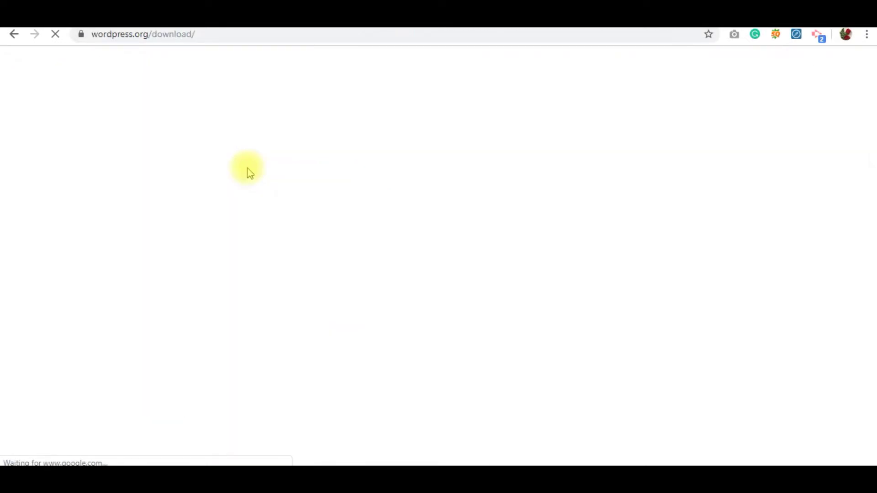
{"action": "scroll", "coordinate": [216, 277], "scroll_direction": "down", "scroll_amount": 5}
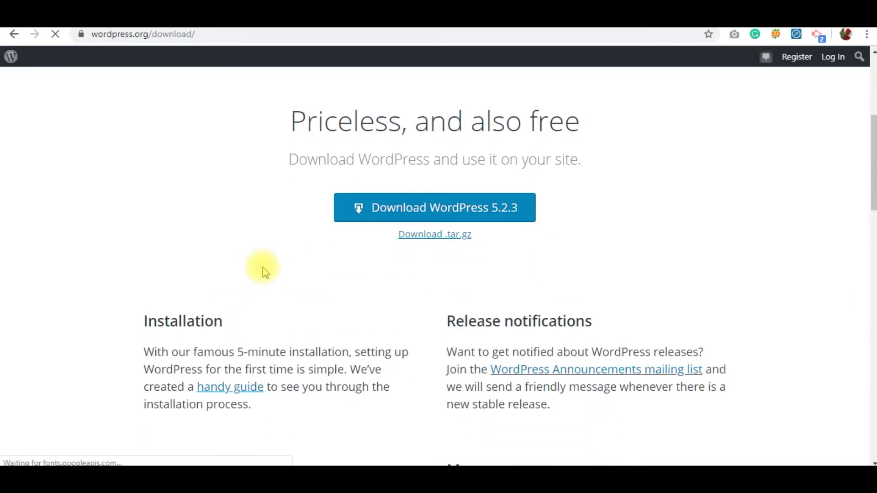
{"action": "left_click", "coordinate": [454, 220]}
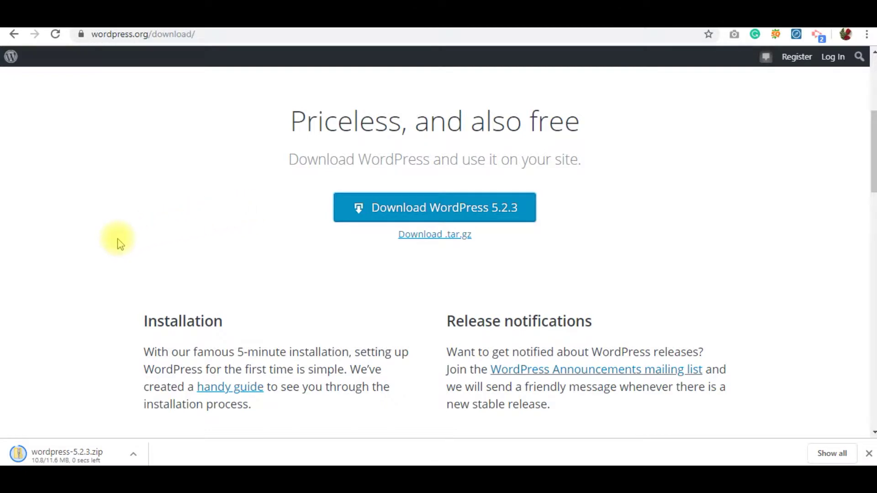
{"action": "key", "text": "ctrl+Tab"}
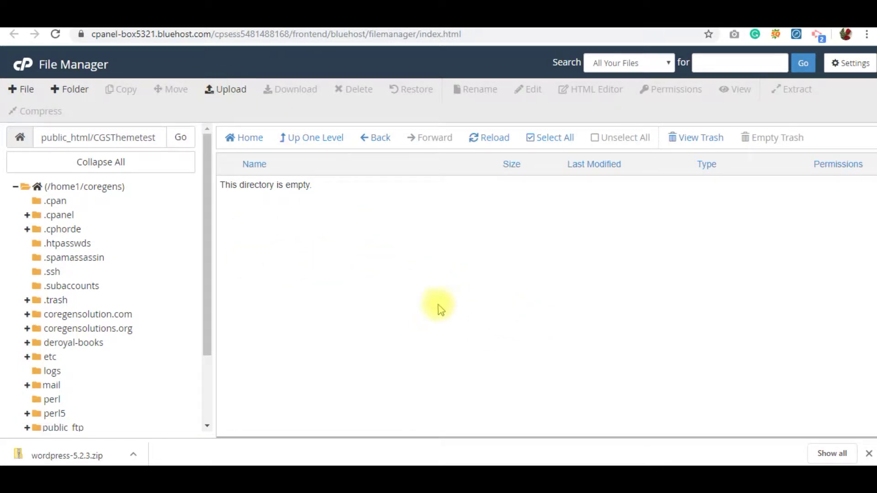
Upload wordpress-5.2.3.zip from the download folder into CGSThemetest.
{"action": "left_click", "coordinate": [221, 89]}
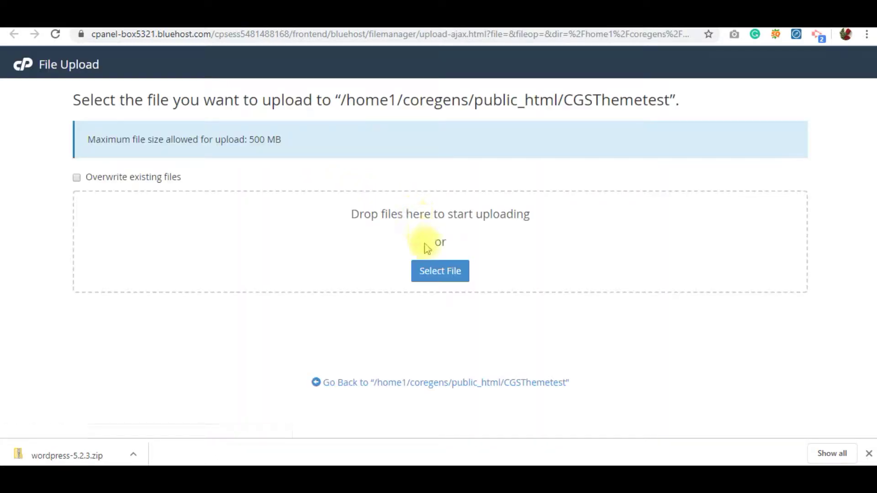
{"action": "left_click", "coordinate": [425, 273]}
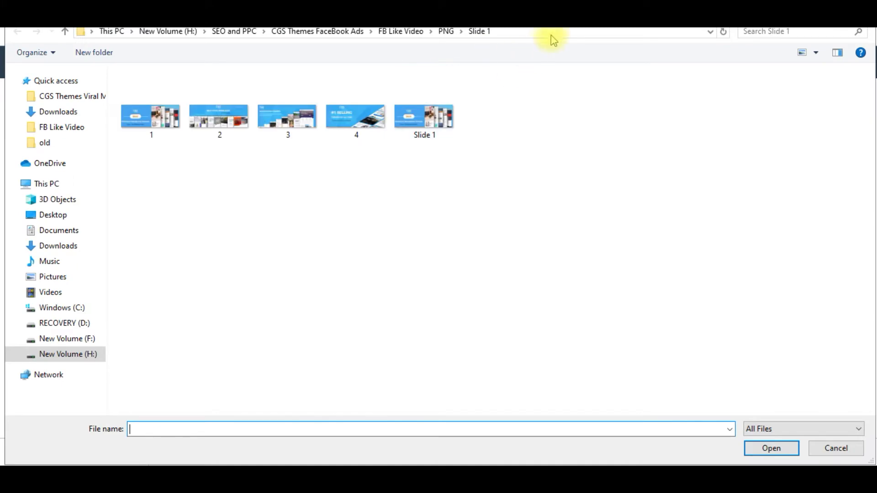
{"action": "left_click", "coordinate": [556, 31]}
{"action": "type", "text": "C:\\Users\\Prasid\\Desktop\\New folder"}
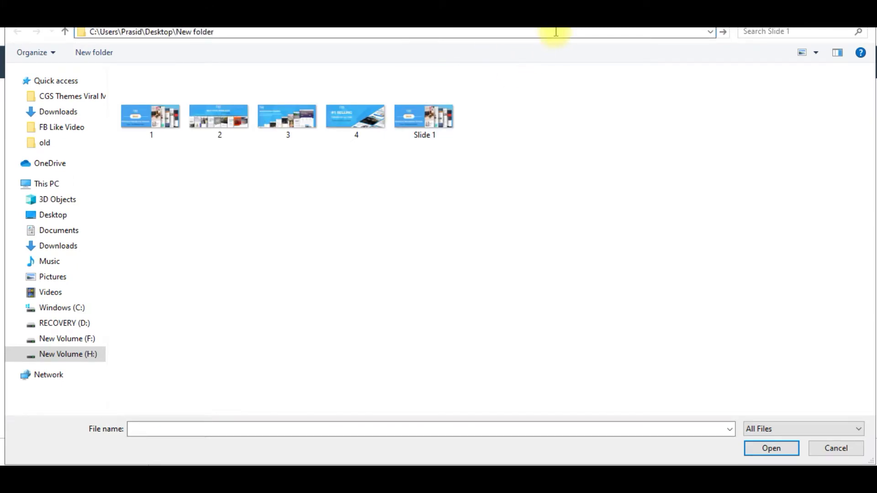
{"action": "key", "text": "Return"}
{"action": "double_click", "coordinate": [155, 93]}
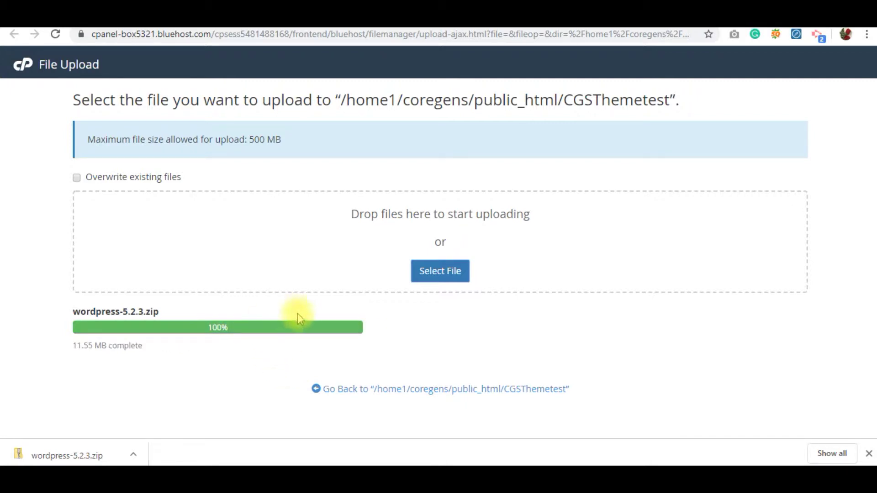
{"action": "key", "text": "ctrl+w"}
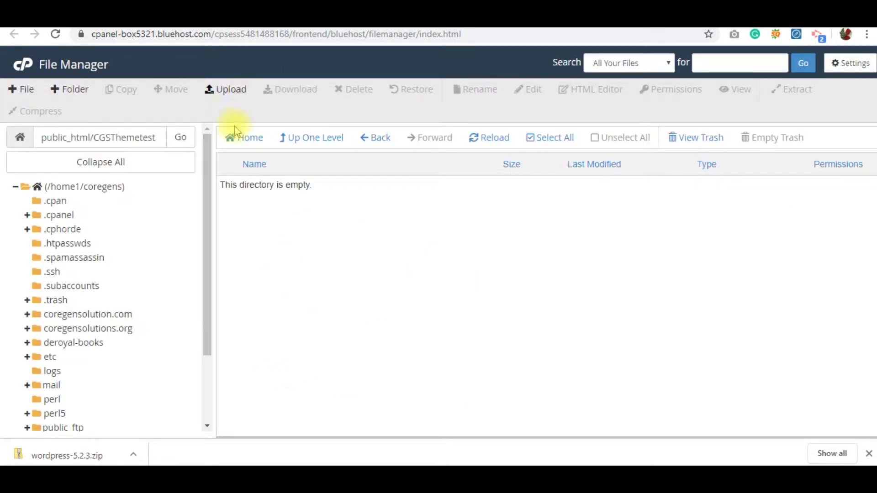
Extract wordpress-5.2.3.zip into CGSThemetest and refresh the listing.
{"action": "left_click", "coordinate": [183, 137]}
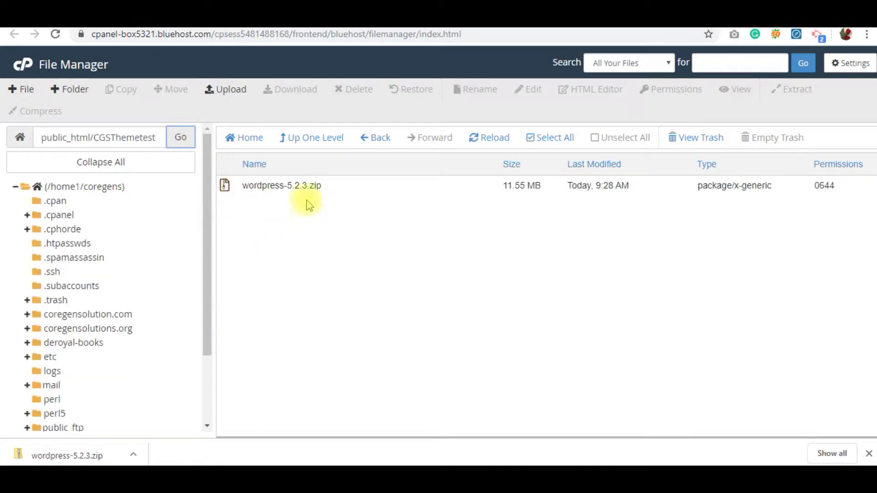
{"action": "left_click", "coordinate": [225, 187]}
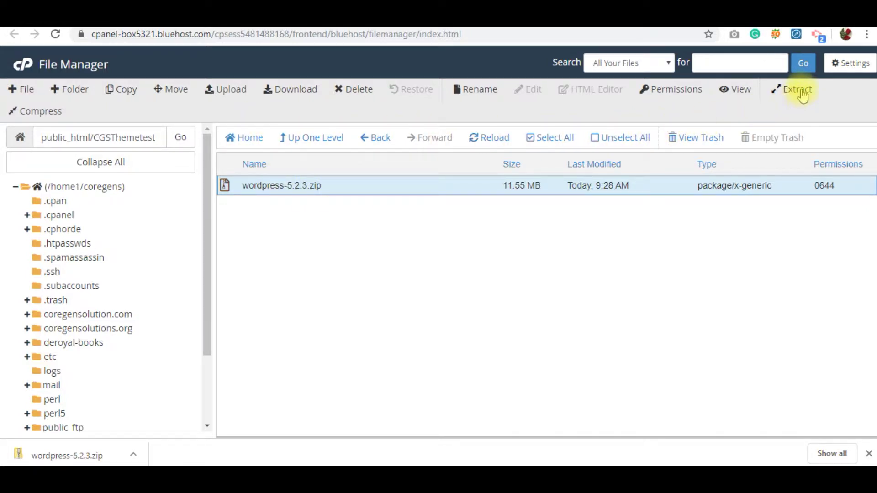
{"action": "left_click", "coordinate": [803, 95]}
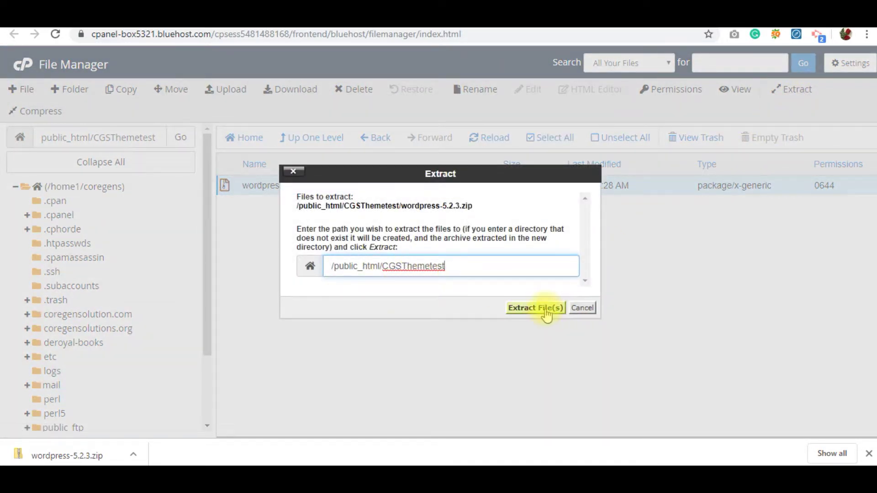
{"action": "left_click", "coordinate": [545, 309]}
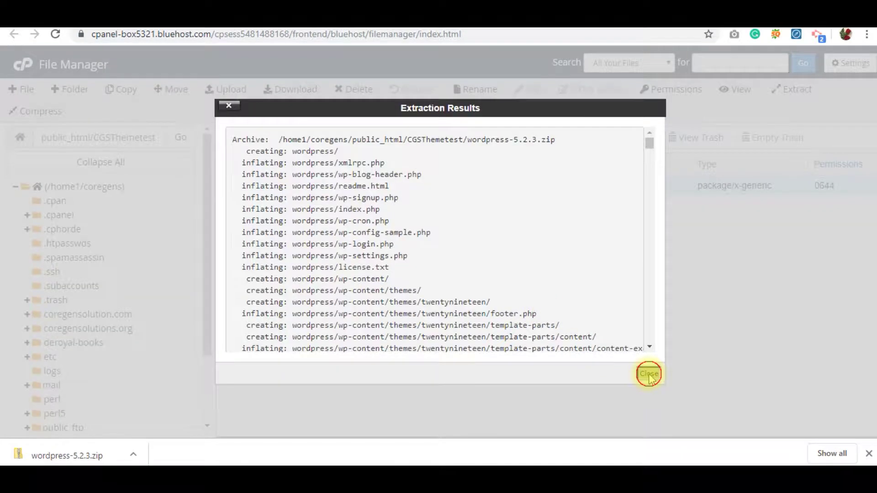
{"action": "left_click", "coordinate": [649, 374]}
{"action": "left_click", "coordinate": [191, 139]}
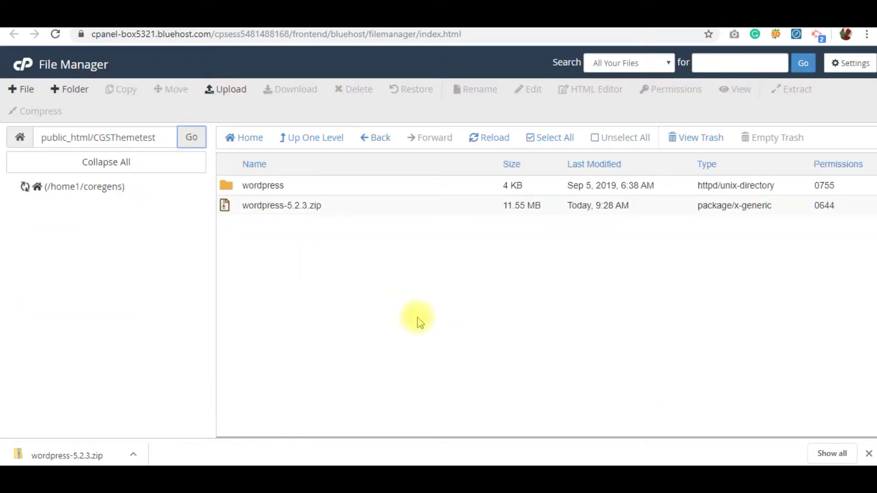
Move all files from the extracted wordpress folder up into CGSThemetest.
{"action": "double_click", "coordinate": [235, 189]}
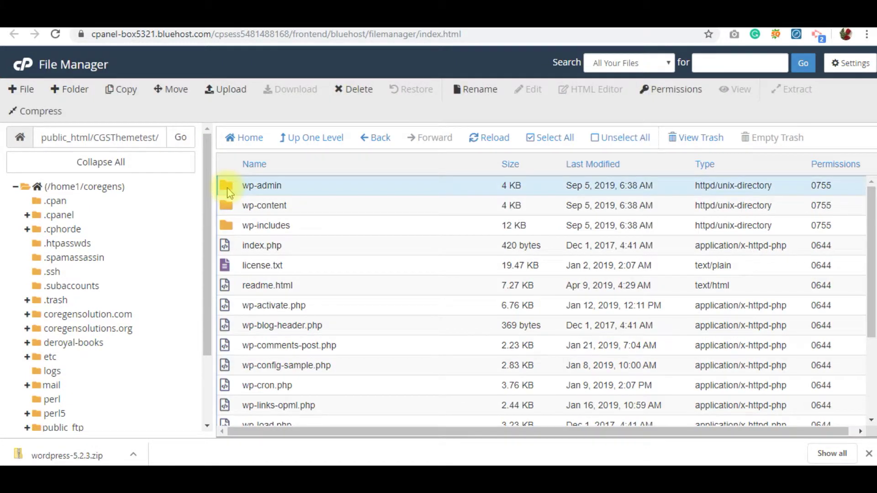
{"action": "key", "text": "shift+Down"}
{"action": "key", "text": "shift+Down"}
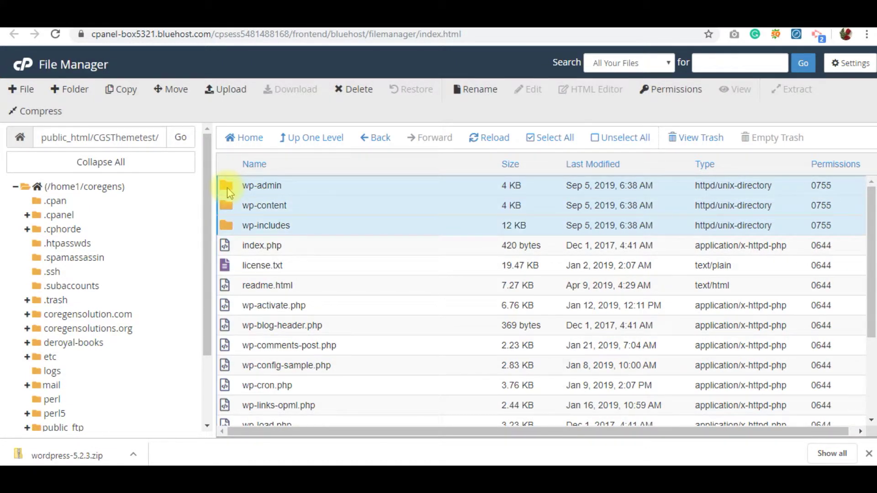
{"action": "key", "text": "shift+Down"}
{"action": "key", "text": "shift+Down"}
{"action": "key", "text": "shift+Down"}
{"action": "key", "text": "shift+Down"}
{"action": "key", "text": "shift+Down"}
{"action": "key", "text": "shift+Down"}
{"action": "key", "text": "shift+Down"}
{"action": "key", "text": "shift+Down"}
{"action": "key", "text": "shift+Down"}
{"action": "key", "text": "shift+Down"}
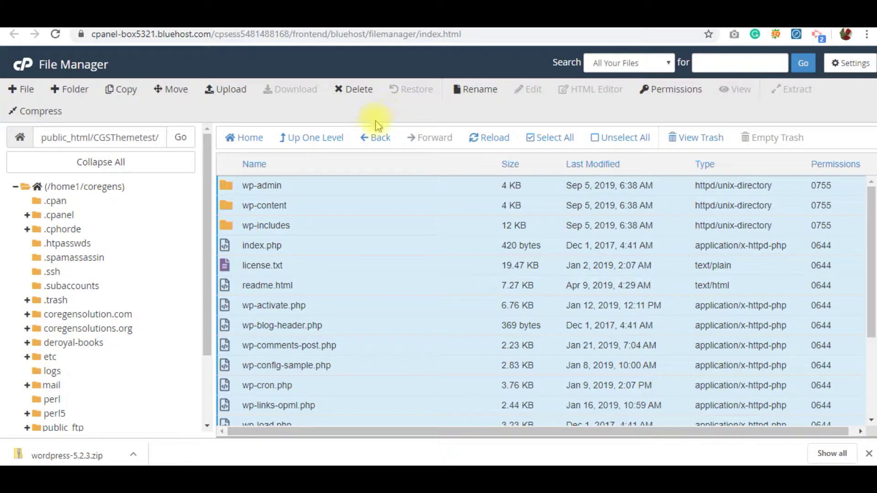
{"action": "left_click", "coordinate": [171, 89]}
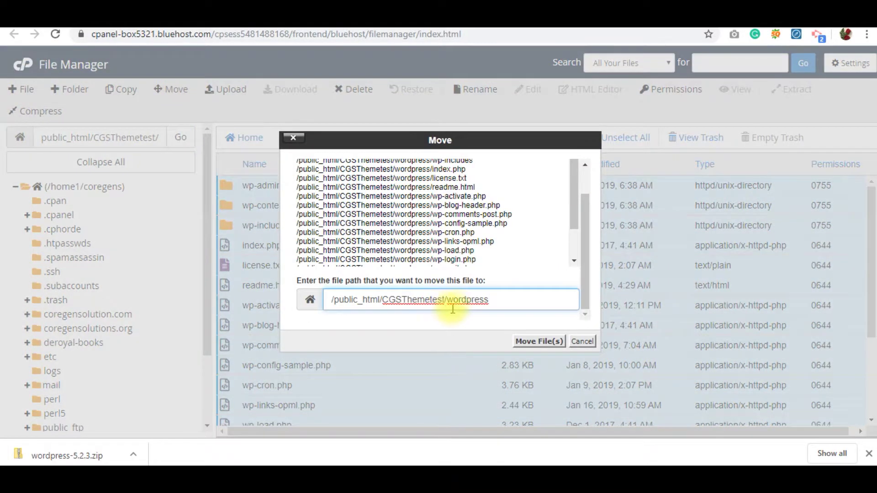
{"action": "left_click_drag", "start_coordinate": [449, 300], "coordinate": [520, 300]}
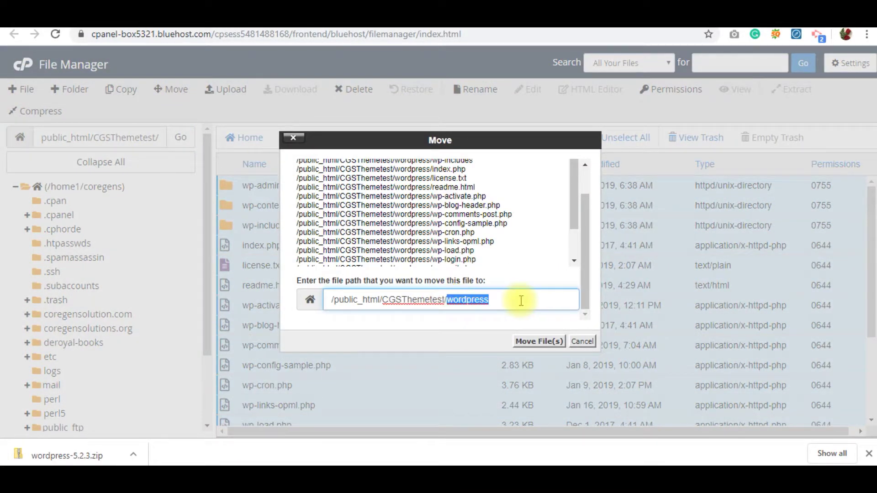
{"action": "key", "text": "BackSpace"}
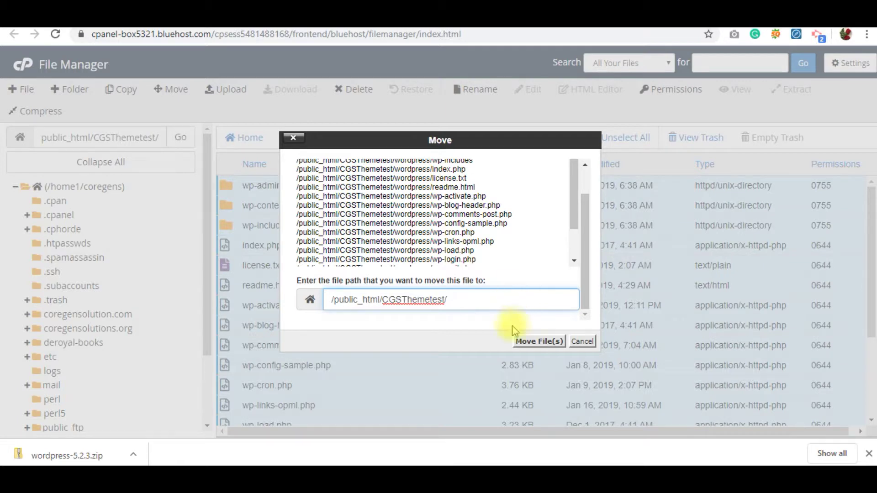
{"action": "left_click", "coordinate": [530, 342]}
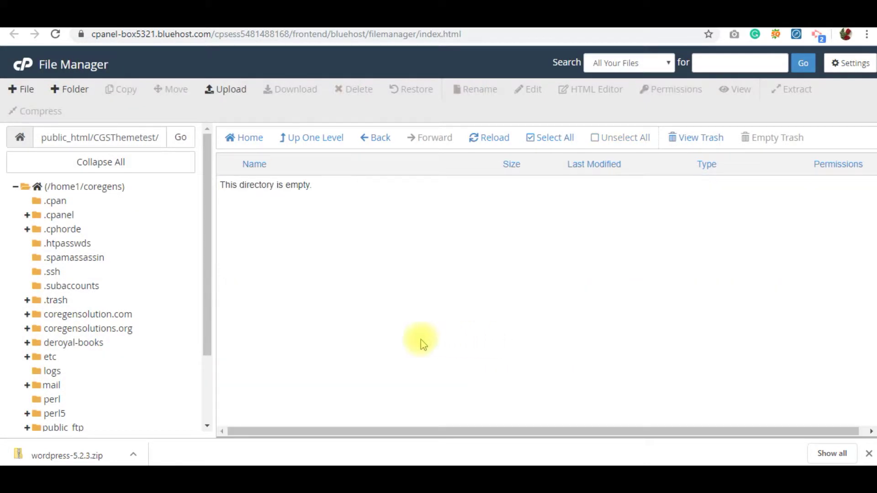
Permanently delete the now-empty wordpress folder, skipping the trash.
{"action": "left_click", "coordinate": [332, 138]}
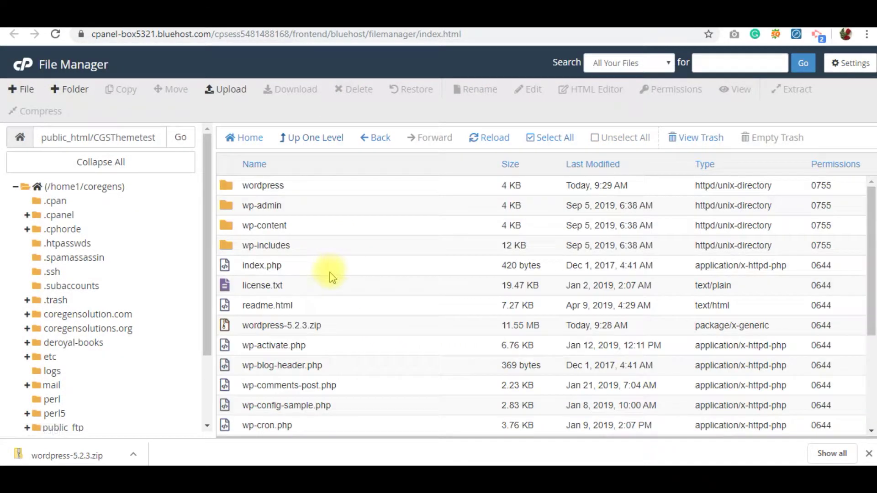
{"action": "double_click", "coordinate": [232, 189]}
{"action": "left_click", "coordinate": [314, 143]}
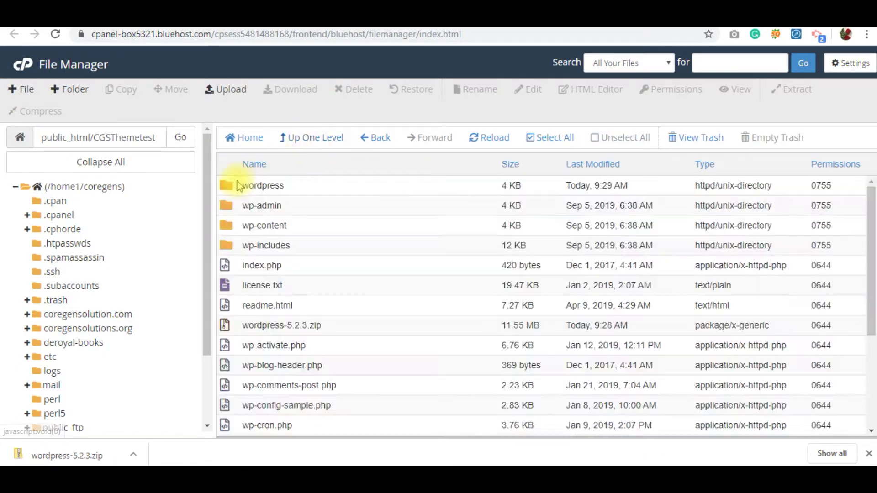
{"action": "left_click", "coordinate": [226, 185]}
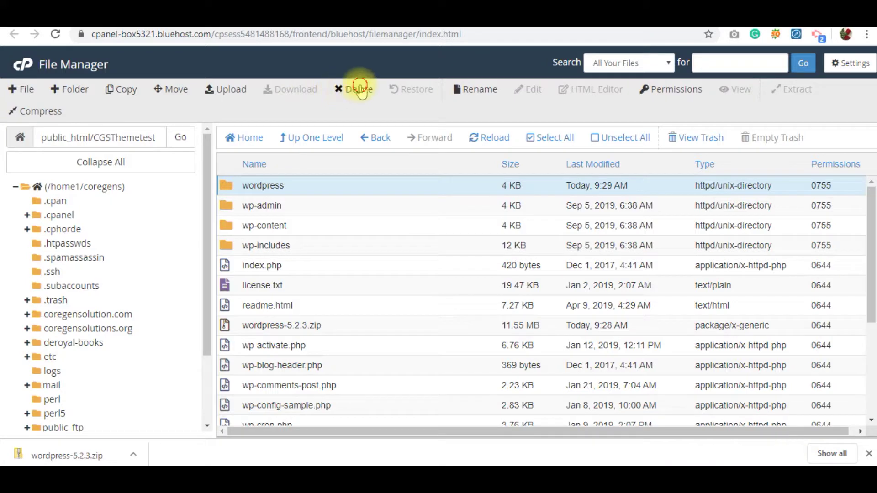
{"action": "left_click", "coordinate": [357, 87]}
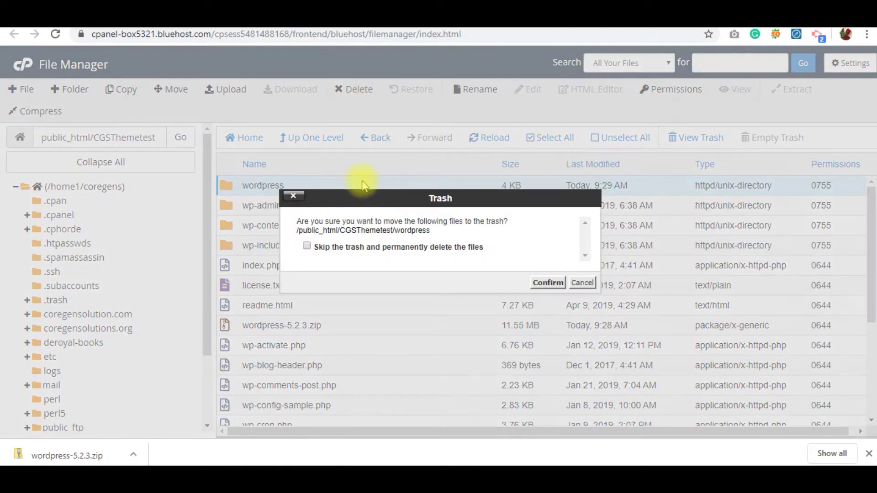
{"action": "left_click", "coordinate": [535, 282]}
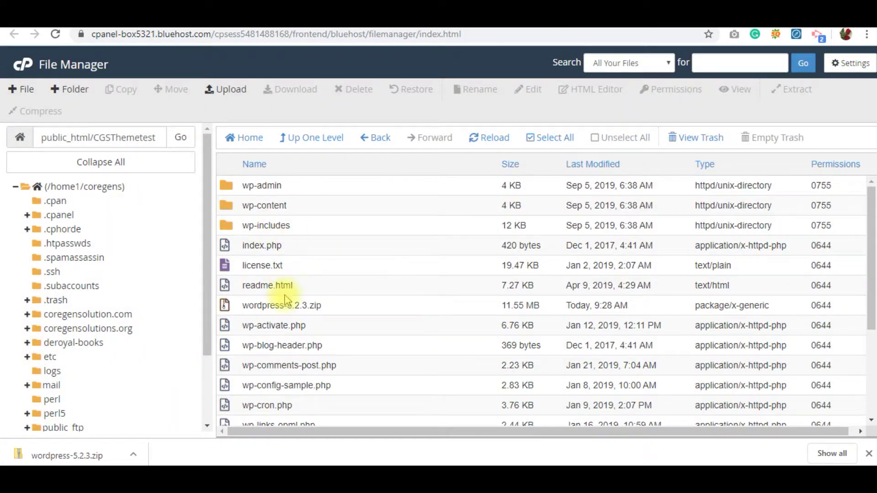
{"action": "scroll", "coordinate": [288, 297], "scroll_direction": "down", "scroll_amount": 3}
{"action": "scroll", "coordinate": [297, 320], "scroll_direction": "up", "scroll_amount": 2}
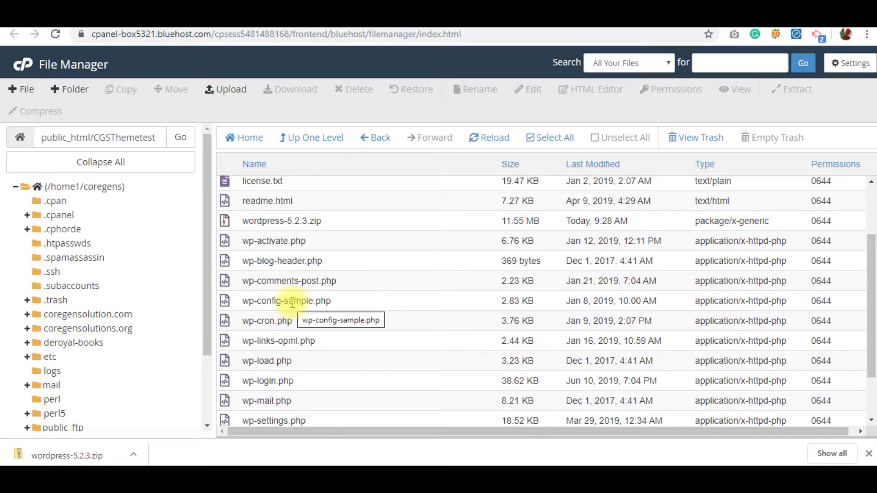
{"action": "left_click", "coordinate": [293, 302]}
Attempt renaming wp-config-sample.php to wp-config.php, then cancel, keeping the original name.
{"action": "double_click", "coordinate": [293, 303]}
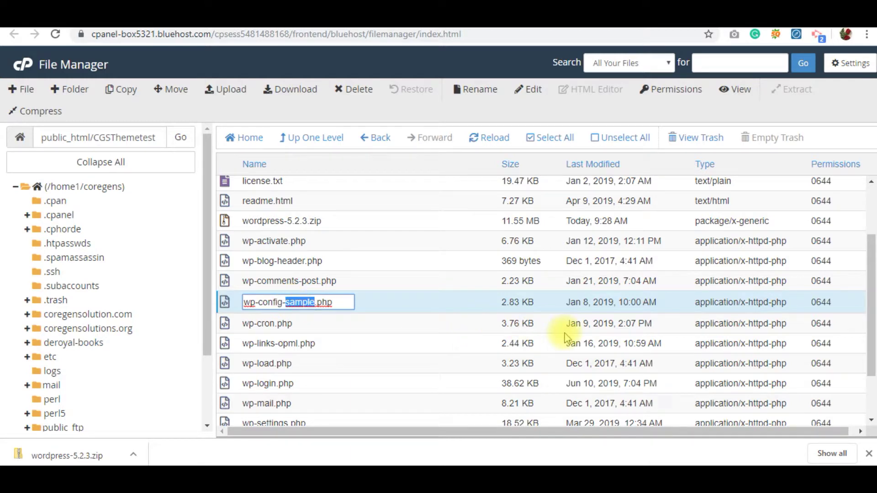
{"action": "key", "text": "BackSpace"}
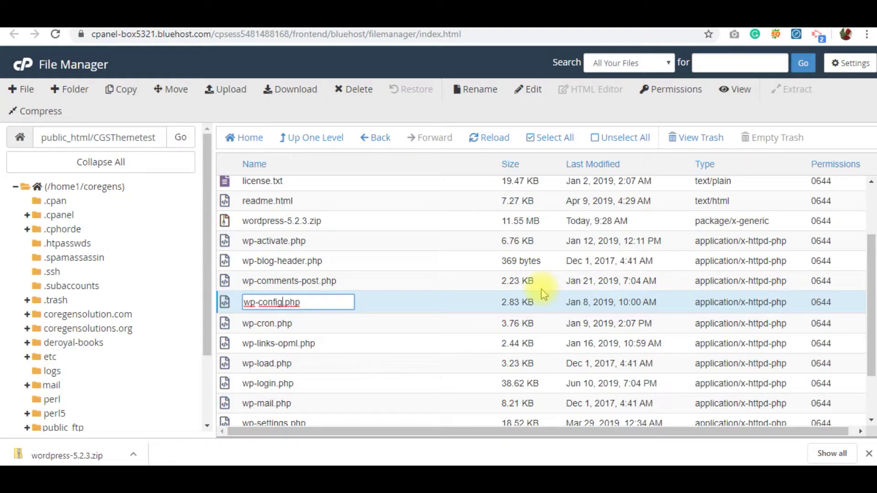
{"action": "key", "text": "ctrl+z"}
{"action": "key", "text": "BackSpace"}
{"action": "key", "text": "Escape"}
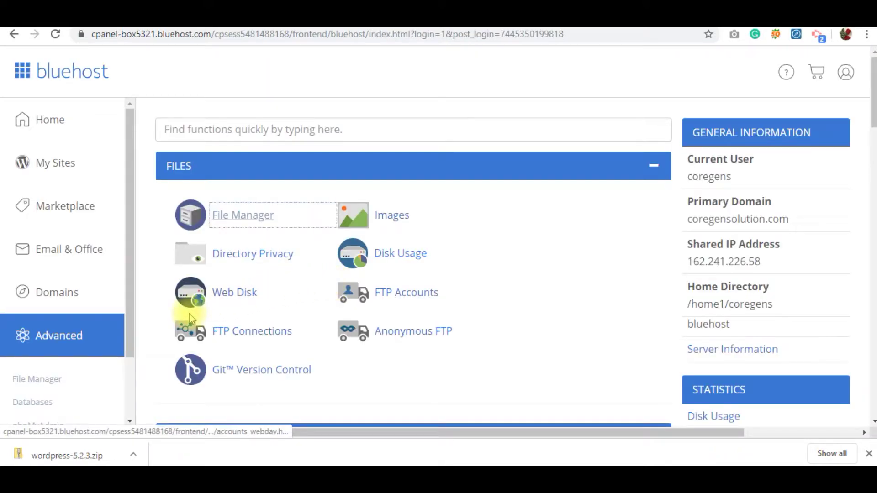
Open the MySQL Databases page from the Advanced tools.
{"action": "scroll", "coordinate": [285, 297], "scroll_direction": "down", "scroll_amount": 3}
{"action": "scroll", "coordinate": [285, 297], "scroll_direction": "down", "scroll_amount": 3}
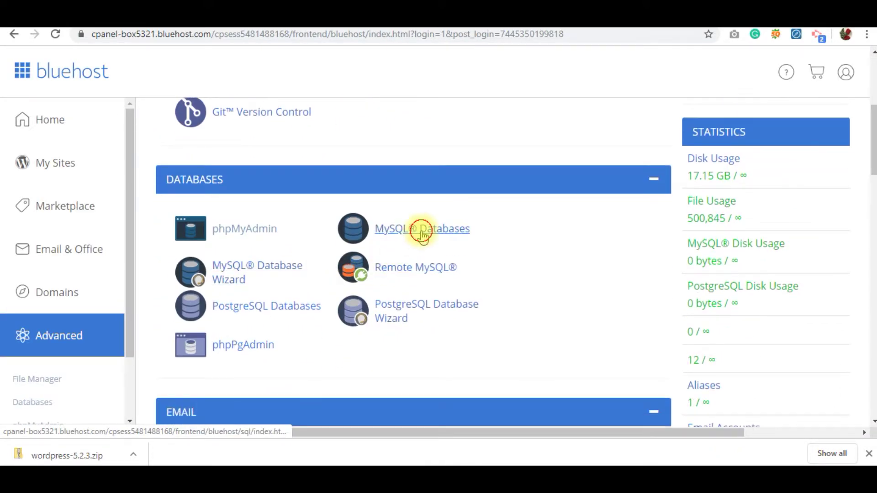
{"action": "left_click", "coordinate": [421, 230]}
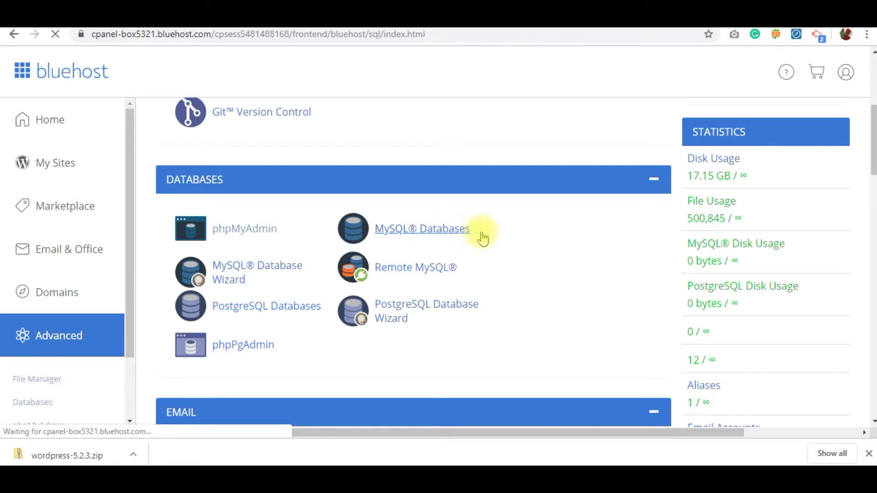
{"action": "left_click", "coordinate": [421, 230]}
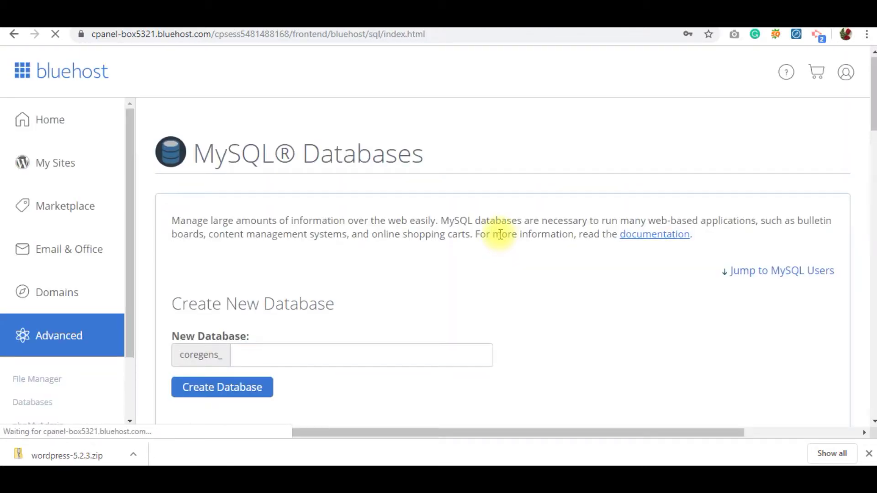
{"action": "scroll", "coordinate": [498, 235], "scroll_direction": "down", "scroll_amount": 1}
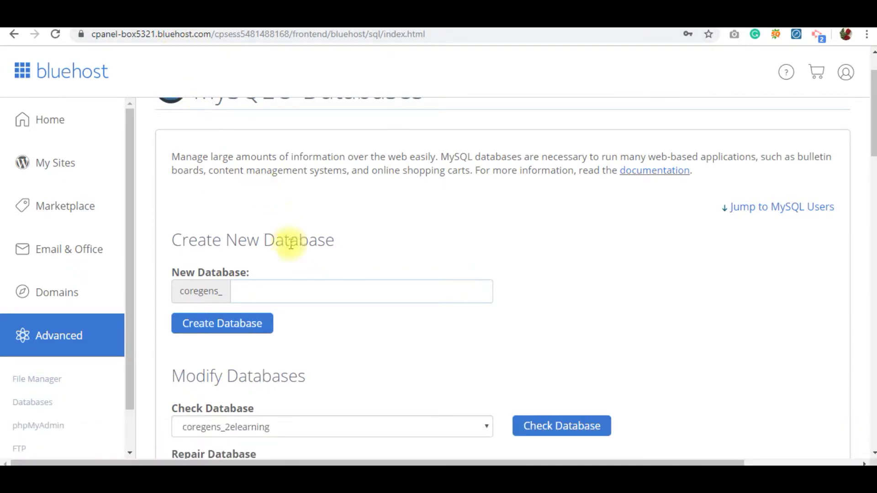
Enter cgsdev in the New Database name field.
{"action": "left_click", "coordinate": [296, 291]}
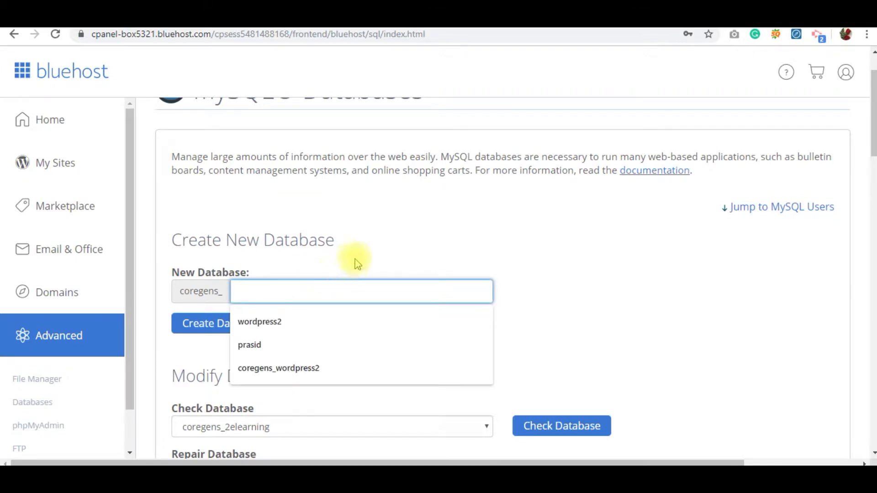
{"action": "left_click", "coordinate": [393, 256]}
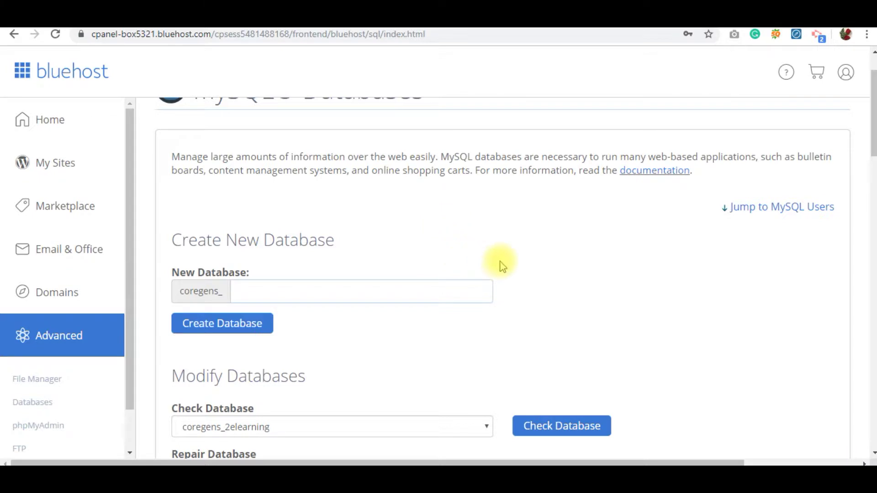
{"action": "key", "text": "Tab"}
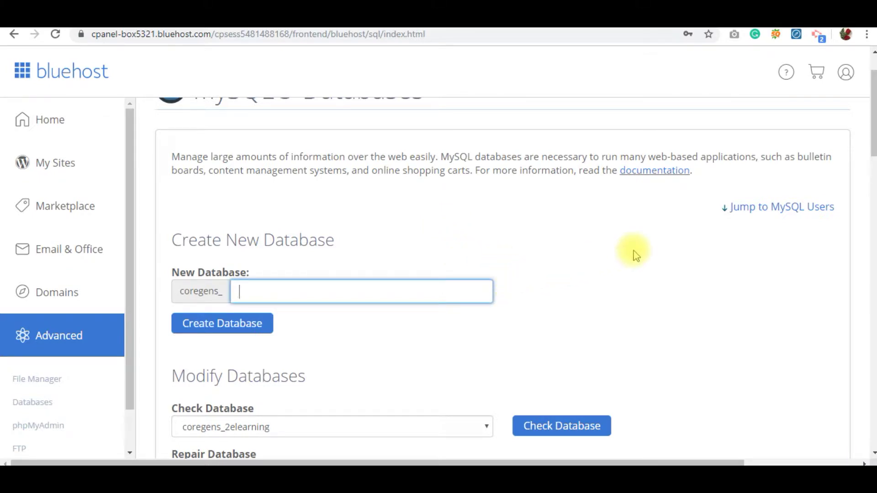
{"action": "type", "text": "cgsdev"}
Record the database name coregens_cgsdev in Notepad.
{"action": "key", "text": "alt+Tab"}
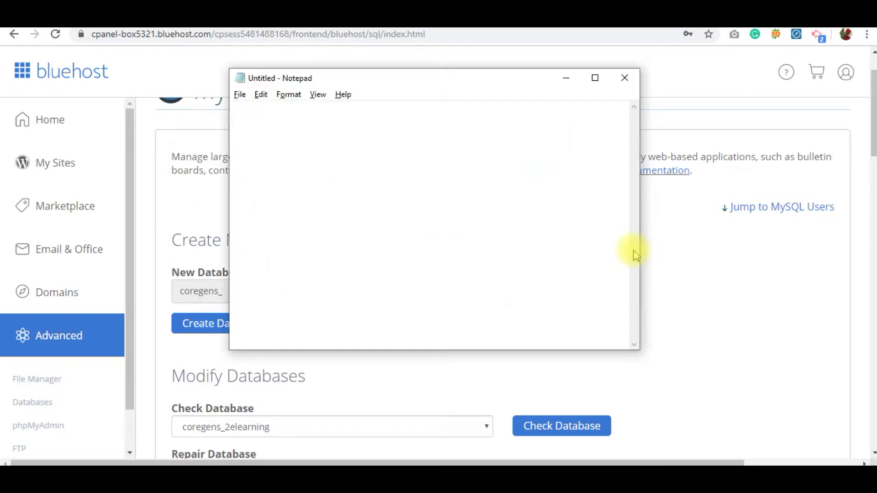
{"action": "type", "text": "Database Name:"}
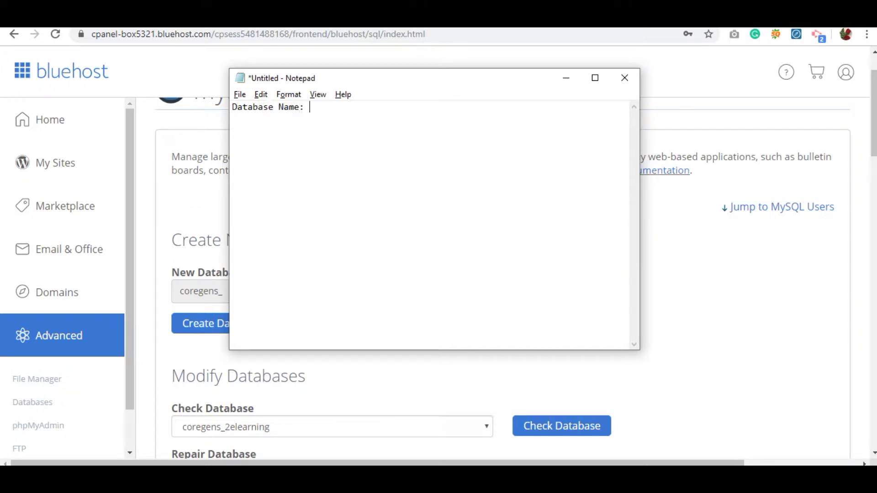
{"action": "key", "text": "alt+Tab"}
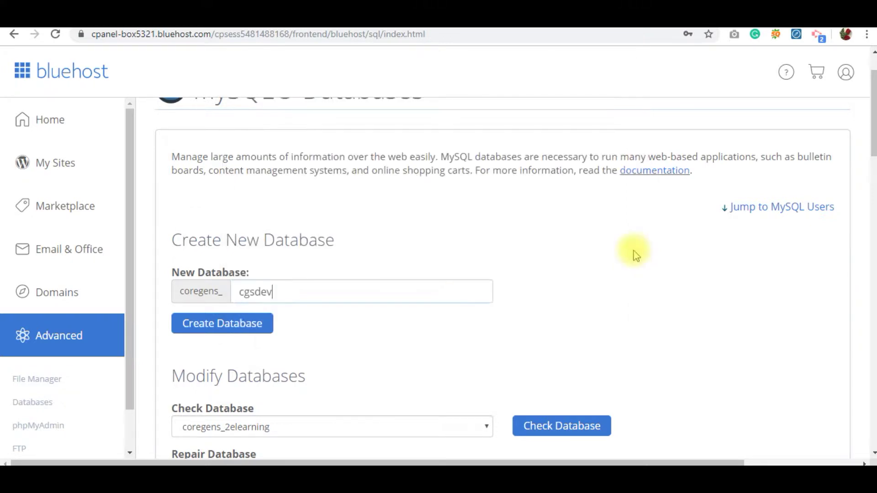
{"action": "key", "text": "alt+Tab"}
{"action": "type", "text": "c"}
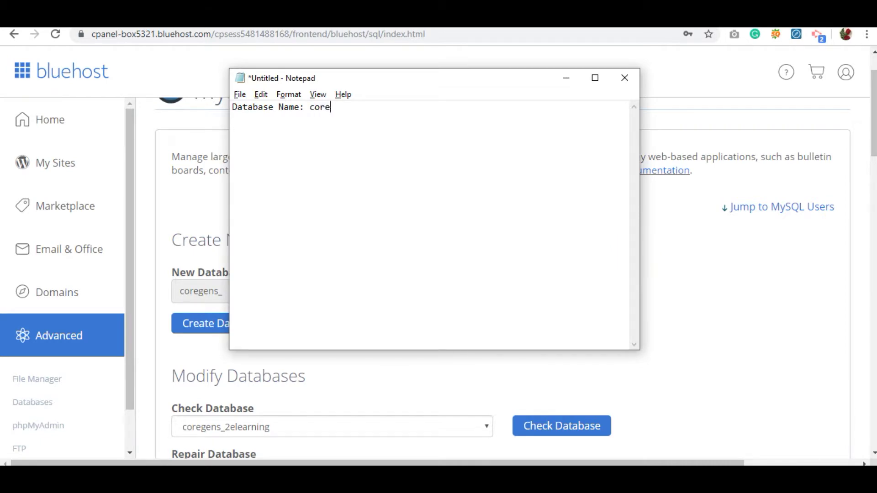
{"action": "type", "text": "oregens_"}
{"action": "key", "text": "alt+Tab"}
{"action": "key", "text": "alt+Tab"}
{"action": "type", "text": "c"}
{"action": "key", "text": "alt+Tab"}
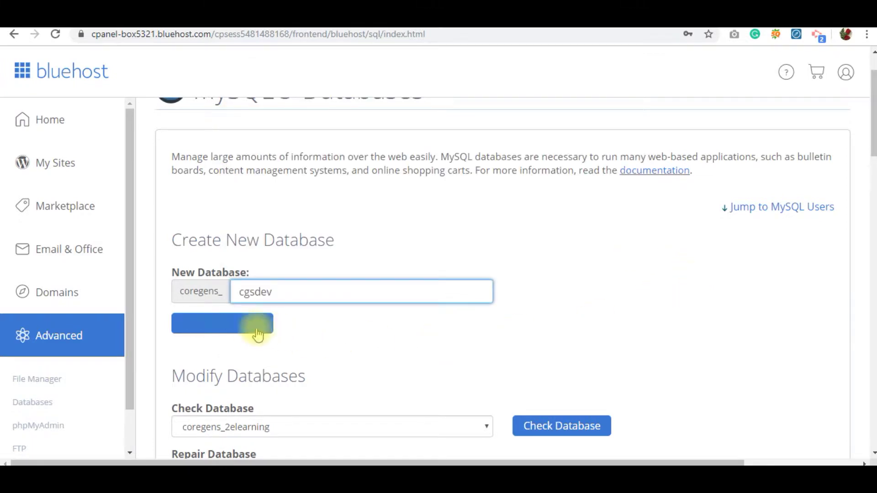
Create the coregens_cgsdev database and return to the MySQL Databases page.
{"action": "left_click", "coordinate": [239, 325]}
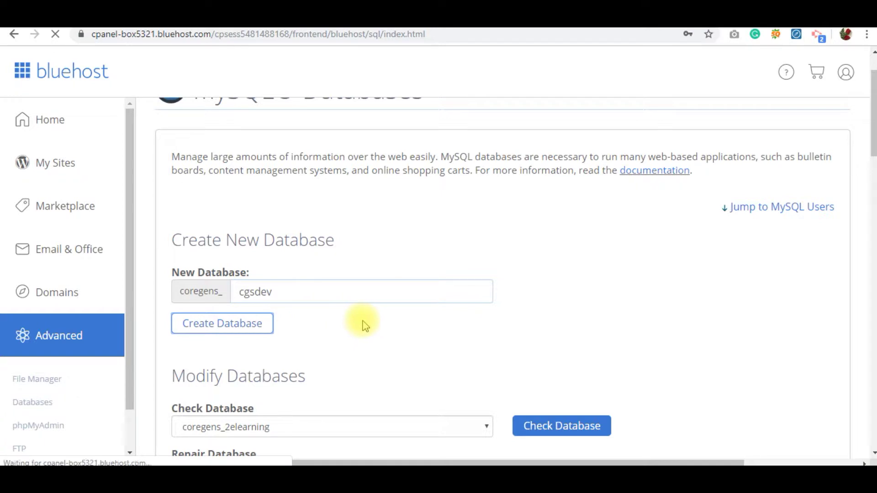
{"action": "left_click", "coordinate": [511, 273]}
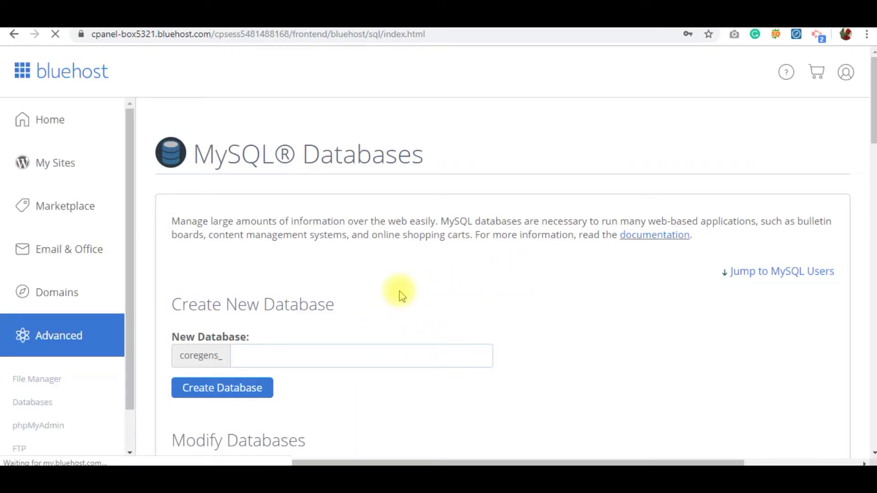
{"action": "scroll", "coordinate": [402, 295], "scroll_direction": "down", "scroll_amount": 14}
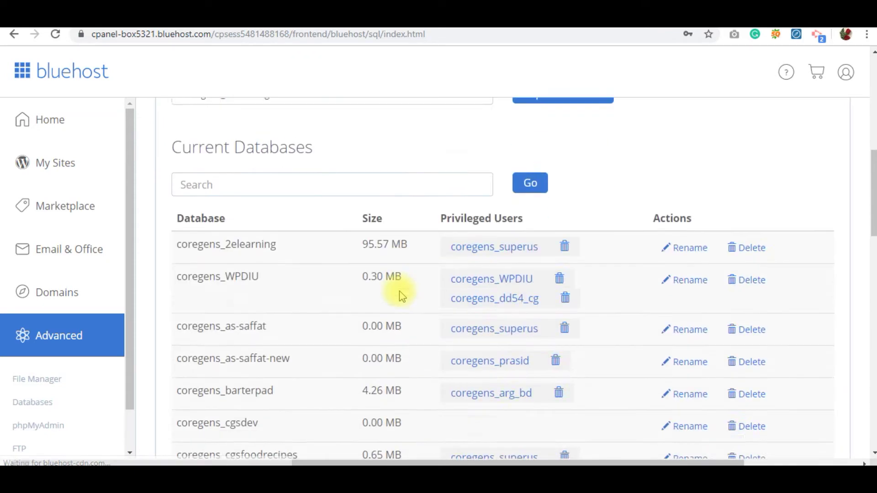
{"action": "scroll", "coordinate": [400, 289], "scroll_direction": "down", "scroll_amount": 10}
{"action": "scroll", "coordinate": [198, 143], "scroll_direction": "up", "scroll_amount": 3}
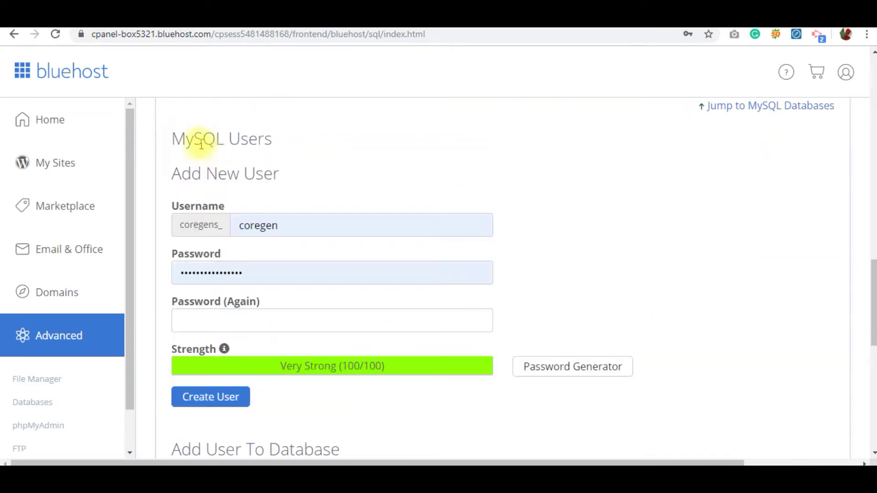
Enter testcgs as the new MySQL username and note it in Notepad.
{"action": "double_click", "coordinate": [289, 225]}
{"action": "key", "text": "BackSpace"}
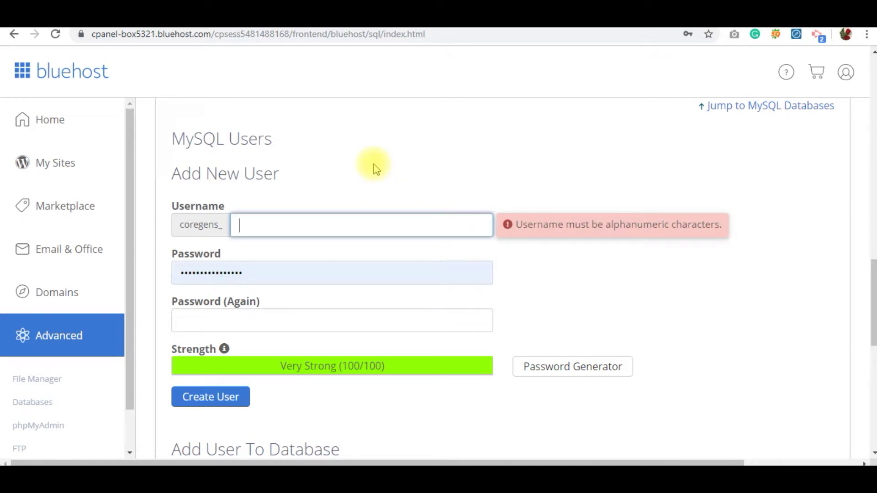
{"action": "type", "text": "testcg"}
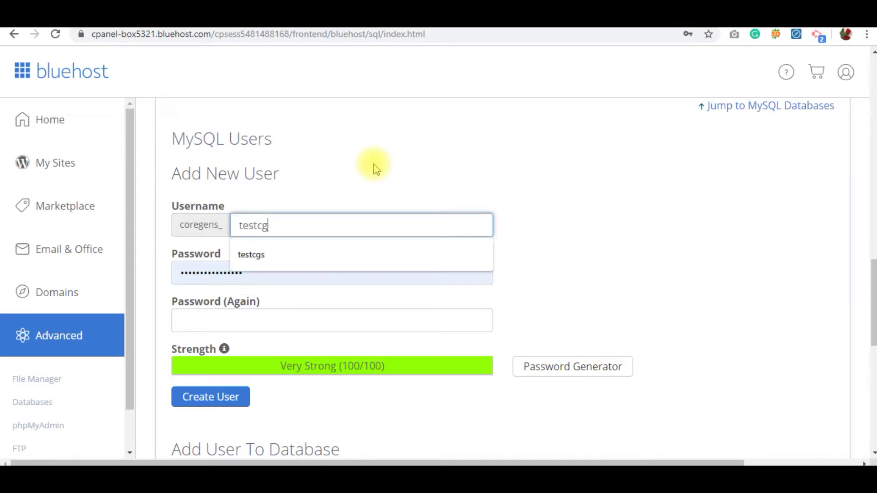
{"action": "left_click", "coordinate": [375, 168]}
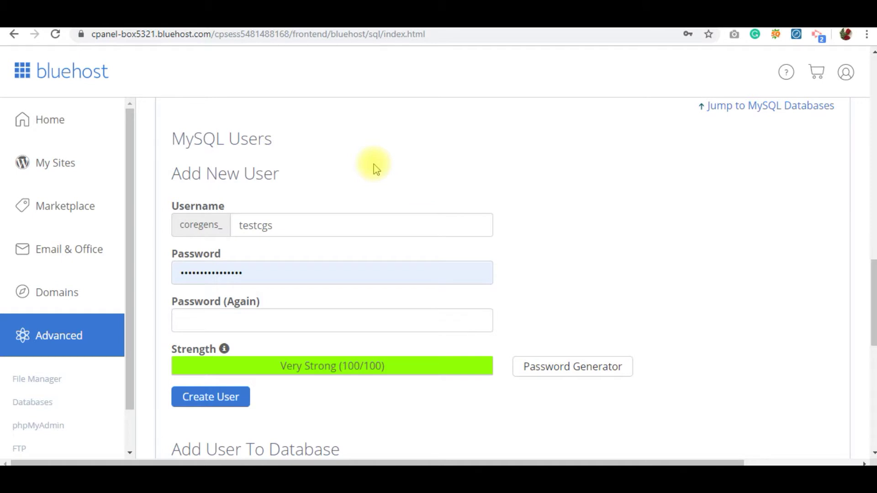
{"action": "key", "text": "alt+Tab"}
{"action": "type", "text": "U"}
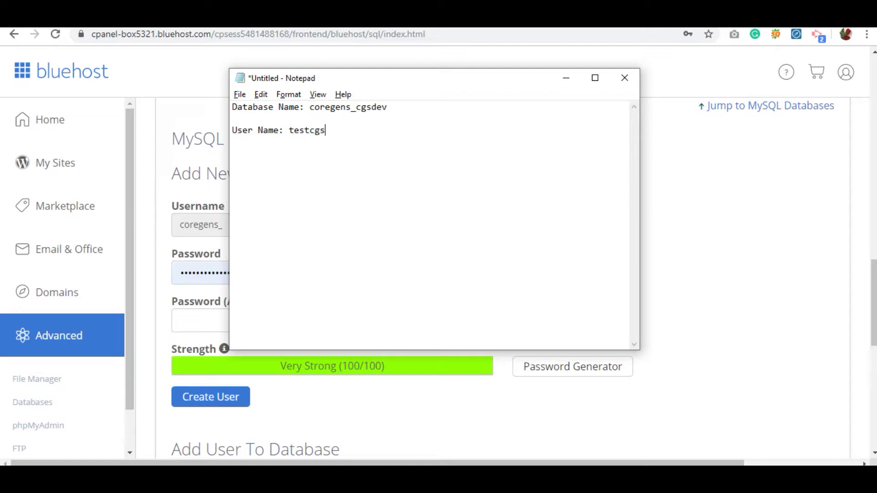
{"action": "key", "text": "alt+Tab"}
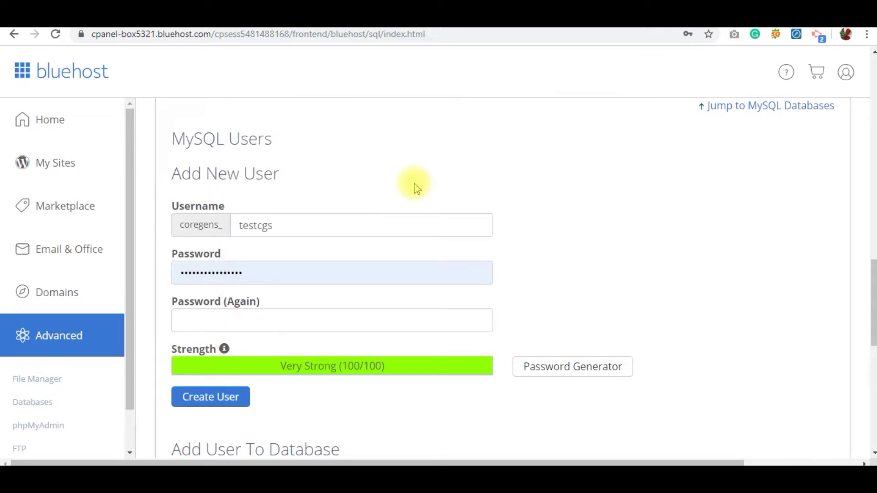
Generate a password, save it in Notepad, and create the user coregens_testcgs.
{"action": "left_click", "coordinate": [554, 363]}
{"action": "left_click", "coordinate": [414, 233]}
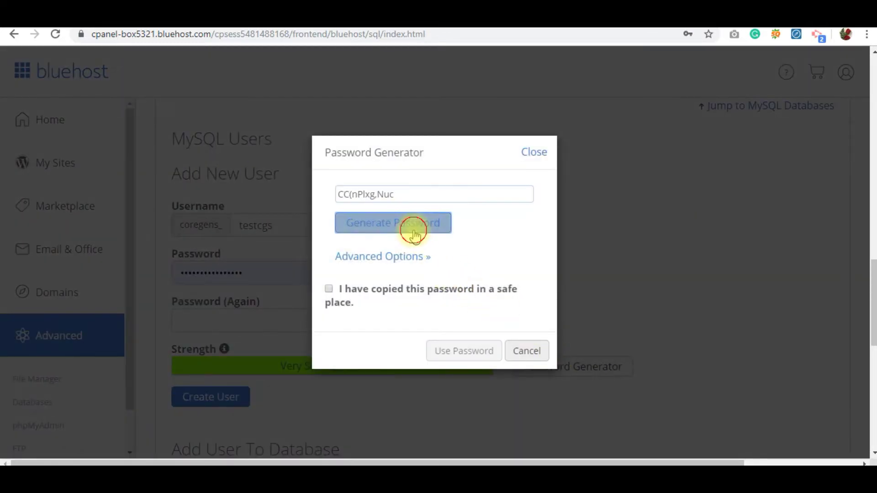
{"action": "left_click_drag", "start_coordinate": [411, 195], "coordinate": [319, 197]}
{"action": "key", "text": "ctrl+c"}
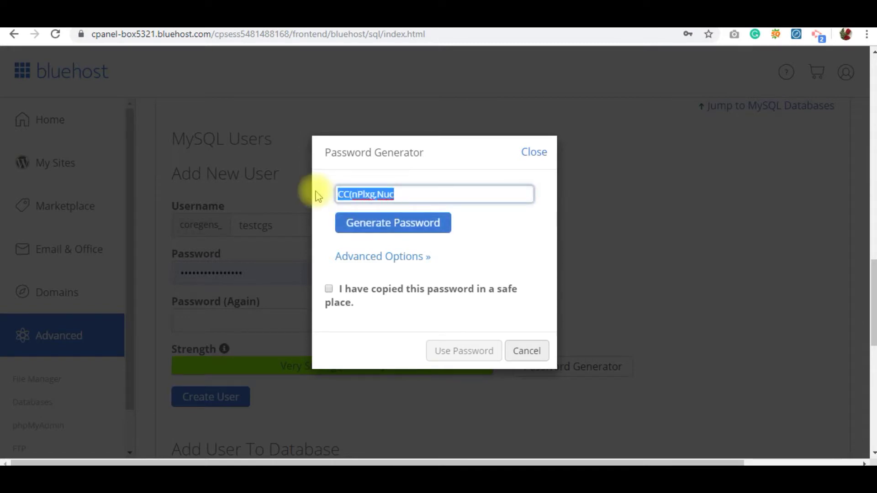
{"action": "left_click", "coordinate": [517, 354]}
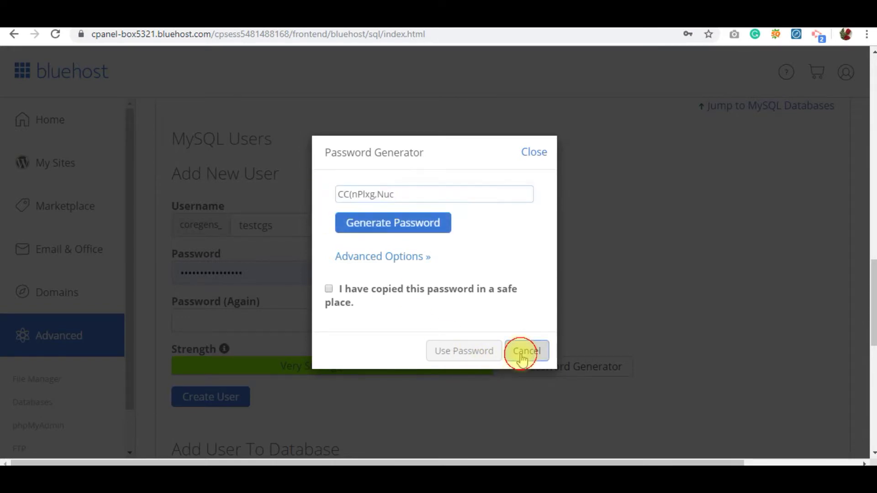
{"action": "key", "text": "alt+Tab"}
{"action": "key", "text": "Return"}
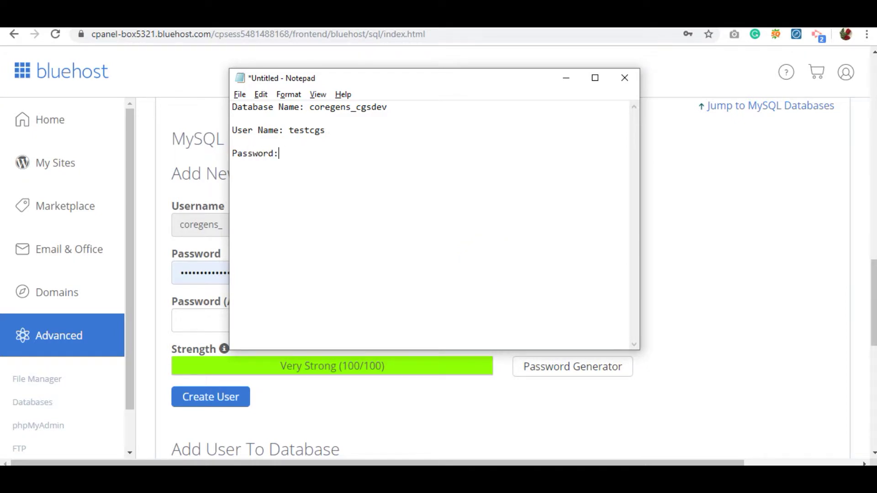
{"action": "key", "text": "ctrl+v"}
{"action": "key", "text": "alt+Tab"}
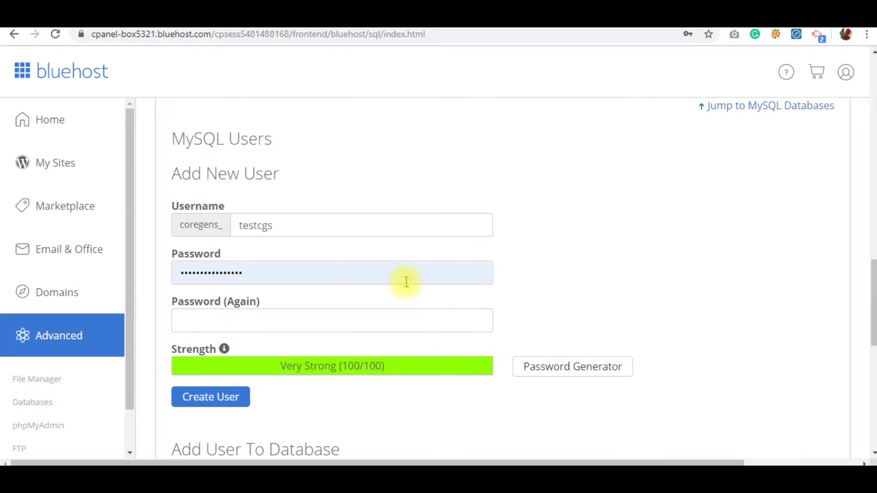
{"action": "key", "text": "Tab"}
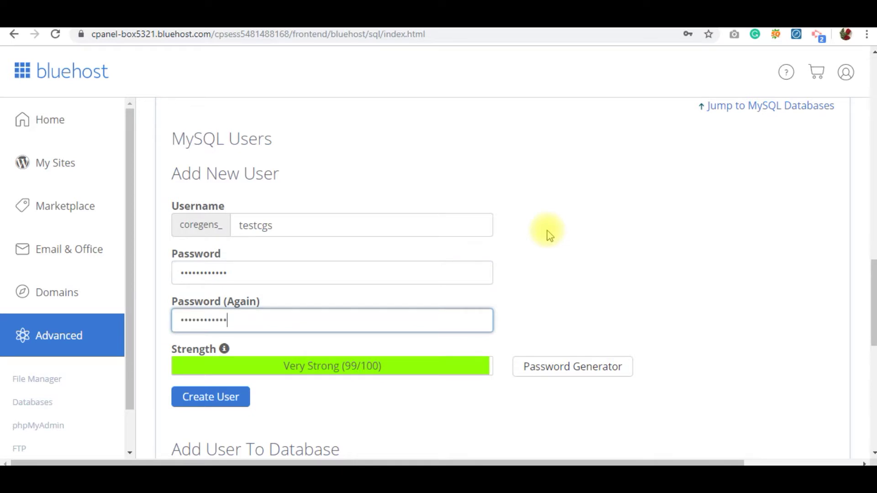
{"action": "left_click", "coordinate": [194, 404]}
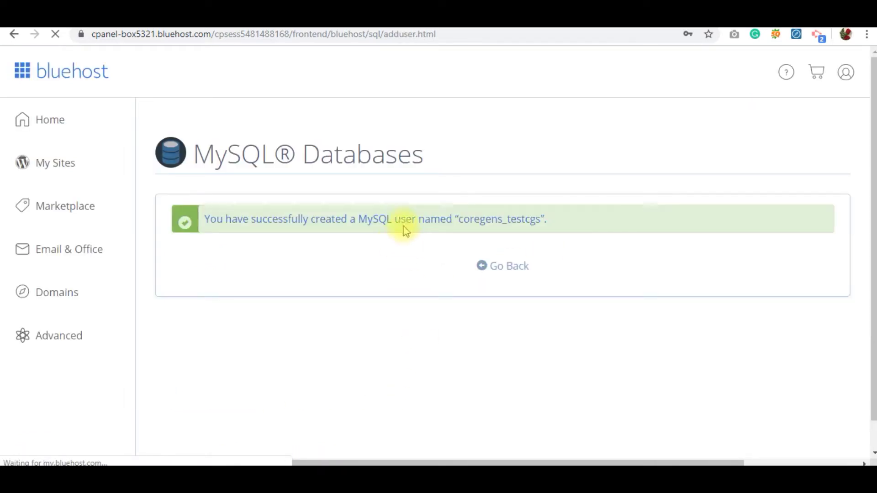
Under Add User To Database, add user coregens_testcgs to database coregens_cgsdev.
{"action": "left_click", "coordinate": [596, 261]}
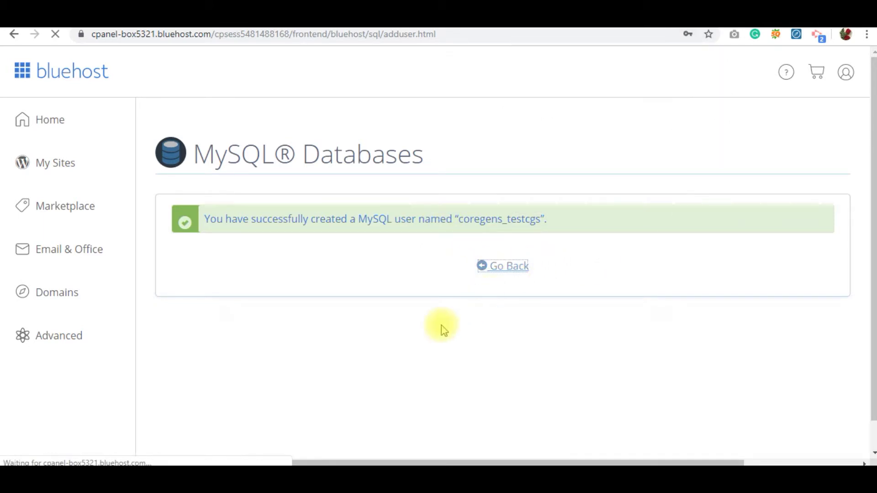
{"action": "scroll", "coordinate": [466, 315], "scroll_direction": "down", "scroll_amount": 4}
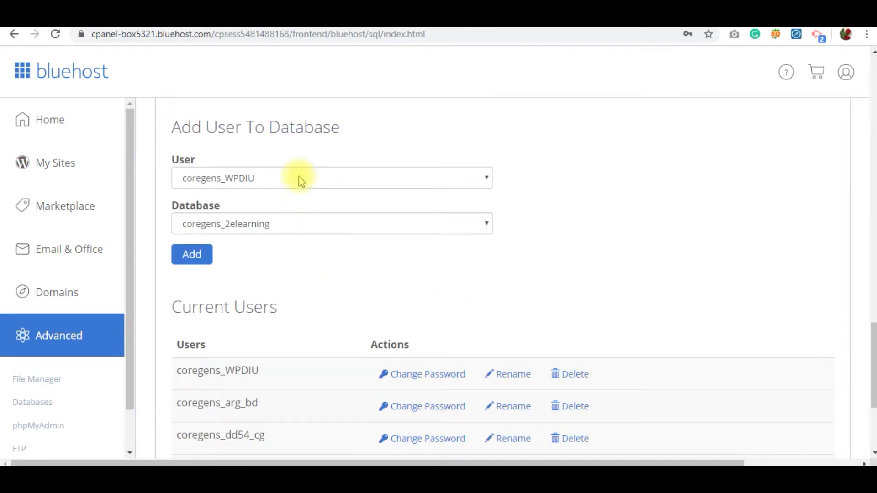
{"action": "left_click_drag", "start_coordinate": [349, 127], "coordinate": [174, 138]}
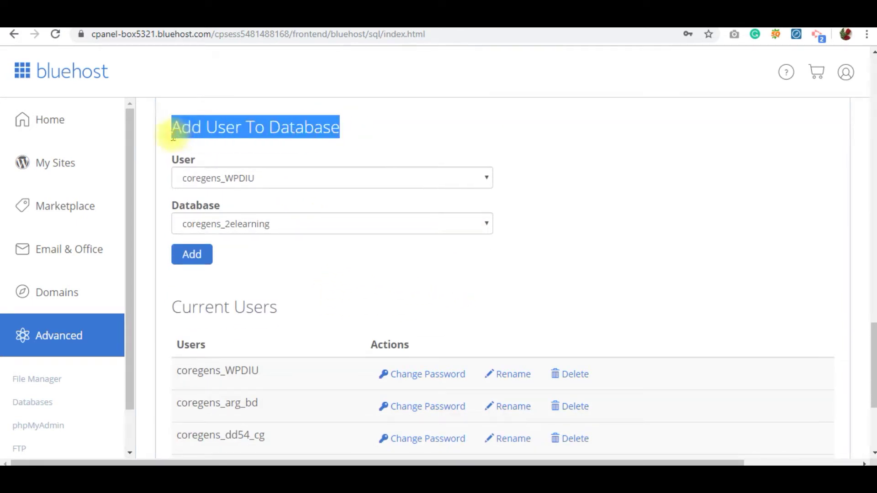
{"action": "left_click", "coordinate": [423, 187]}
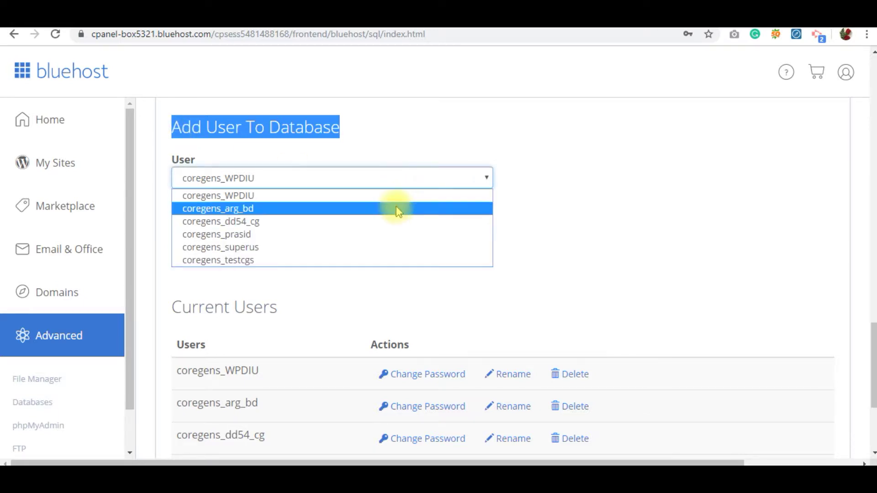
{"action": "left_click", "coordinate": [267, 265]}
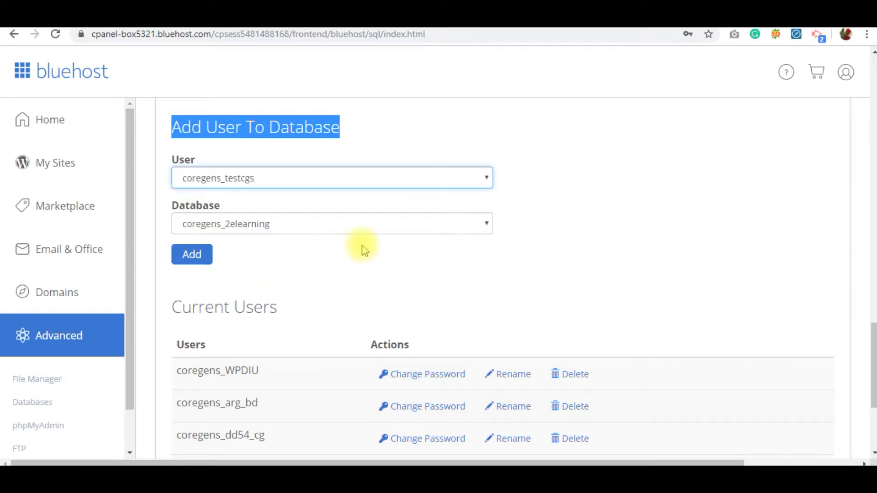
{"action": "left_click", "coordinate": [400, 227]}
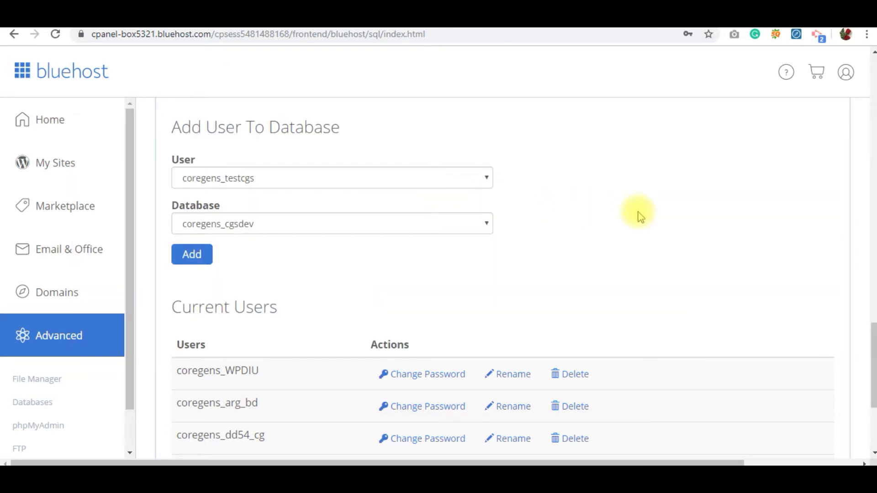
{"action": "left_click", "coordinate": [207, 259]}
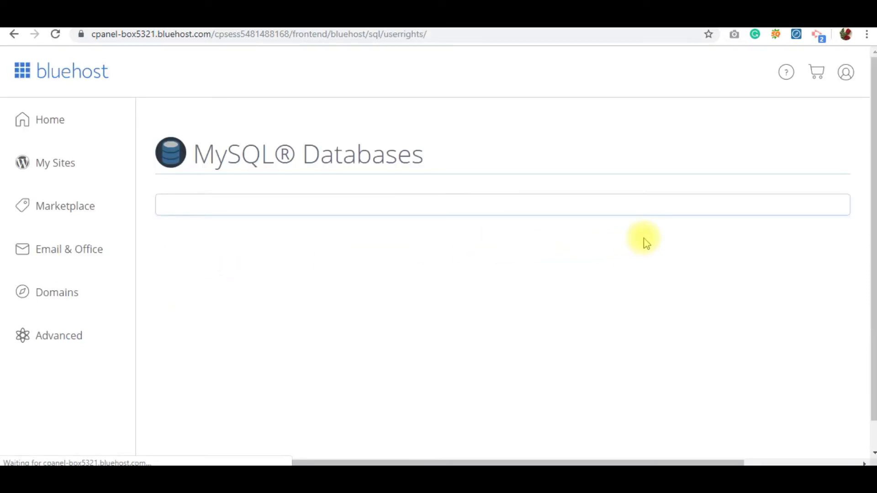
Grant coregens_testcgs ALL PRIVILEGES on coregens_cgsdev, save, and return to MySQL Databases.
{"action": "scroll", "coordinate": [646, 240], "scroll_direction": "down", "scroll_amount": 4}
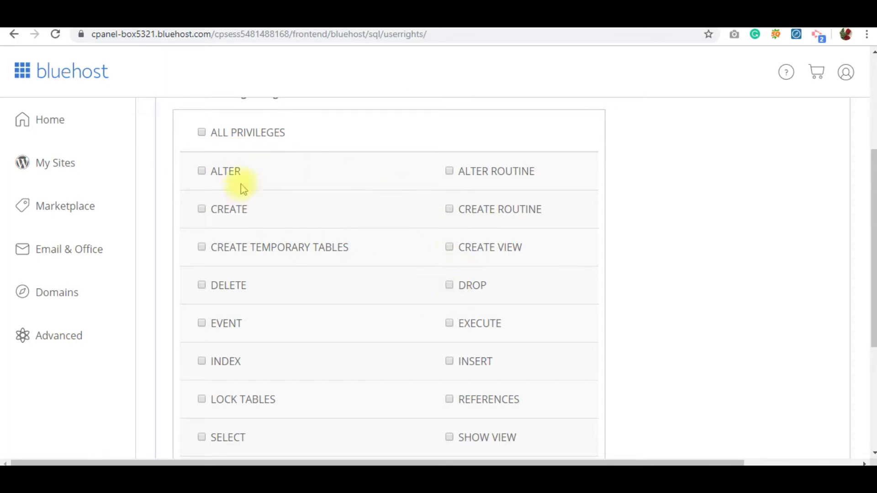
{"action": "left_click", "coordinate": [202, 133]}
{"action": "scroll", "coordinate": [349, 289], "scroll_direction": "down", "scroll_amount": 3}
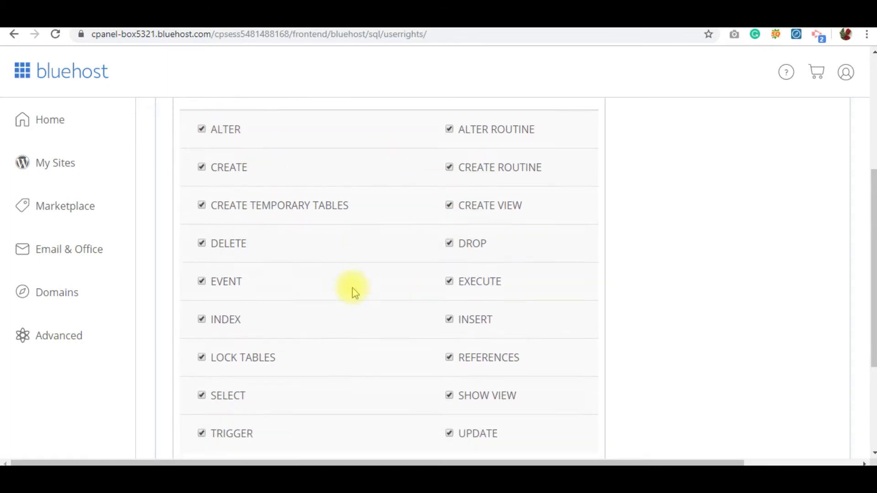
{"action": "scroll", "coordinate": [354, 293], "scroll_direction": "up", "scroll_amount": 3}
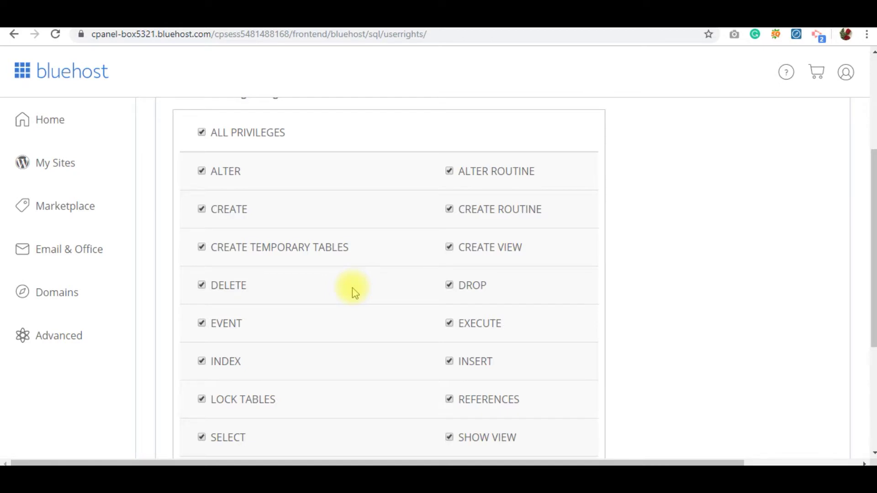
{"action": "scroll", "coordinate": [354, 292], "scroll_direction": "up", "scroll_amount": 2}
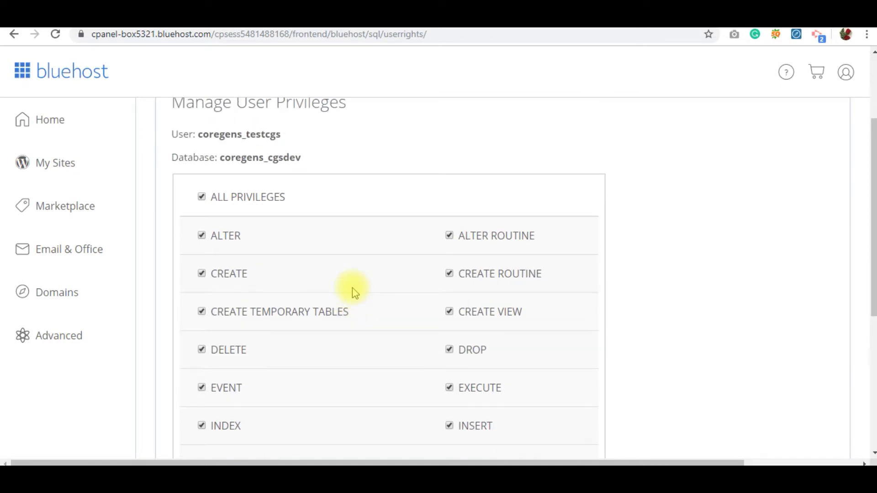
{"action": "scroll", "coordinate": [354, 292], "scroll_direction": "down", "scroll_amount": 5}
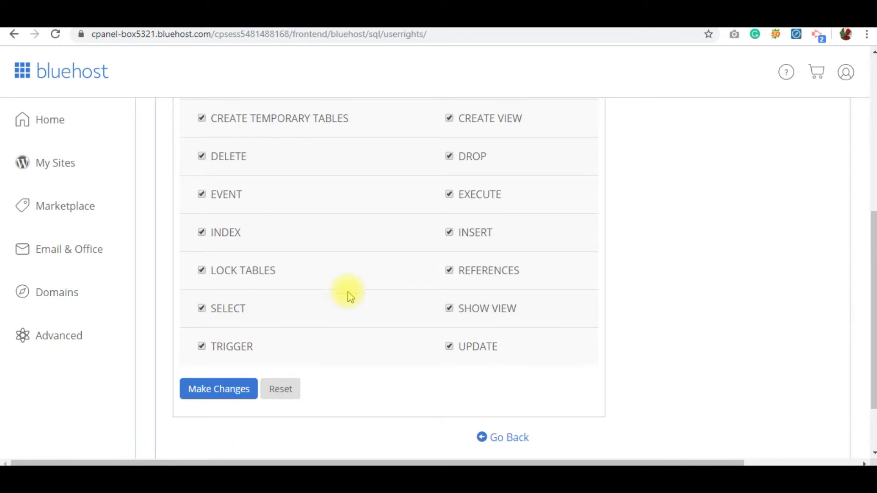
{"action": "left_click", "coordinate": [214, 394]}
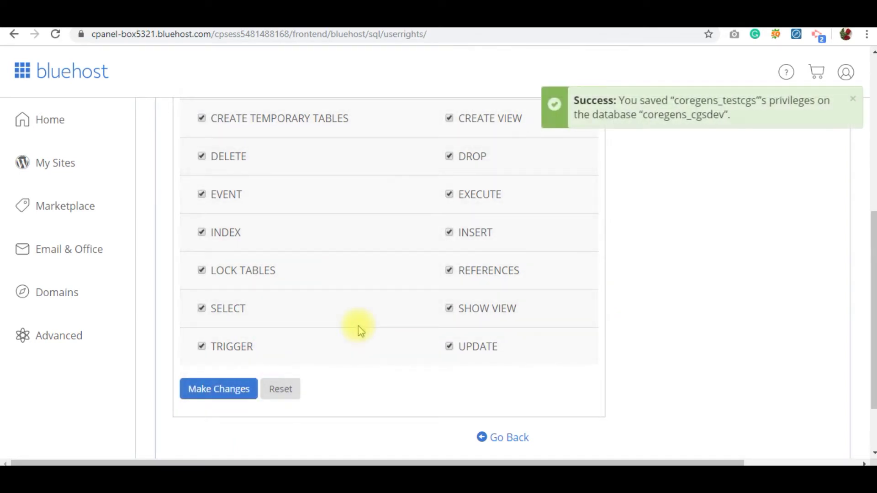
{"action": "left_click", "coordinate": [509, 440]}
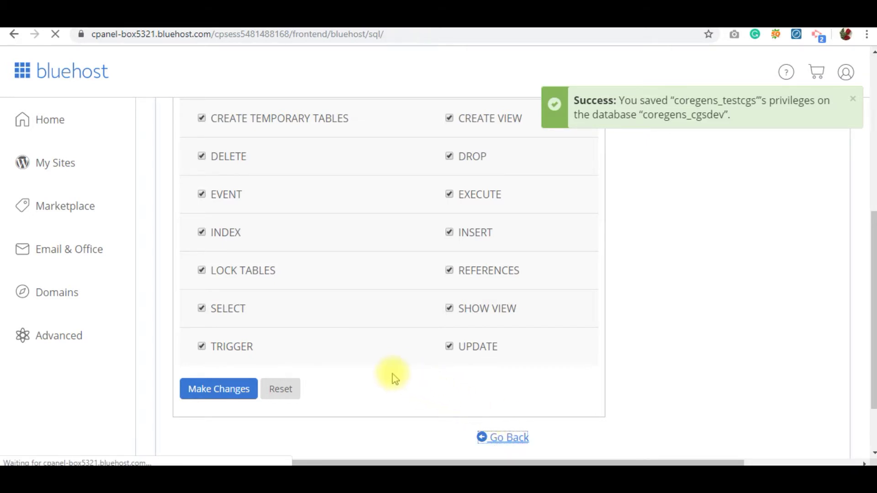
Search Current Databases for coregens_cgsdev to confirm coregens_testcgs is its user.
{"action": "scroll", "coordinate": [456, 309], "scroll_direction": "down", "scroll_amount": 6}
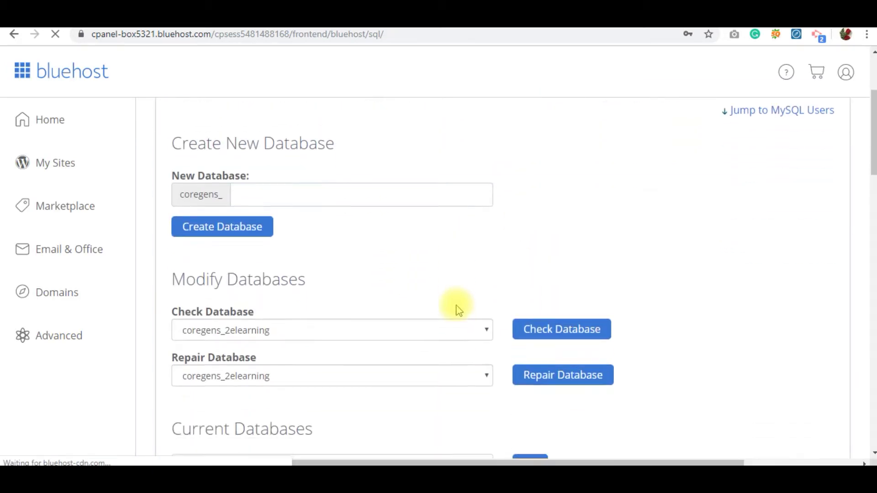
{"action": "left_click", "coordinate": [364, 304]}
{"action": "type", "text": "coregens_cgsdev"}
{"action": "left_click", "coordinate": [520, 301]}
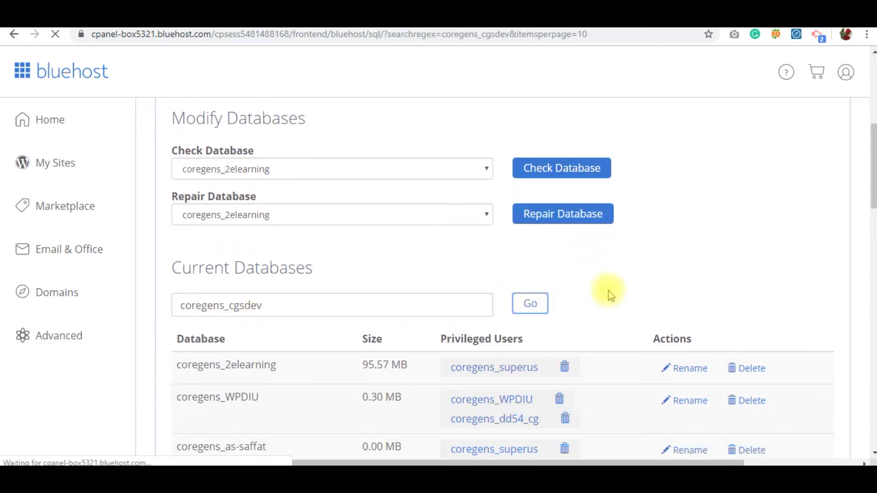
{"action": "scroll", "coordinate": [611, 291], "scroll_direction": "down", "scroll_amount": 10}
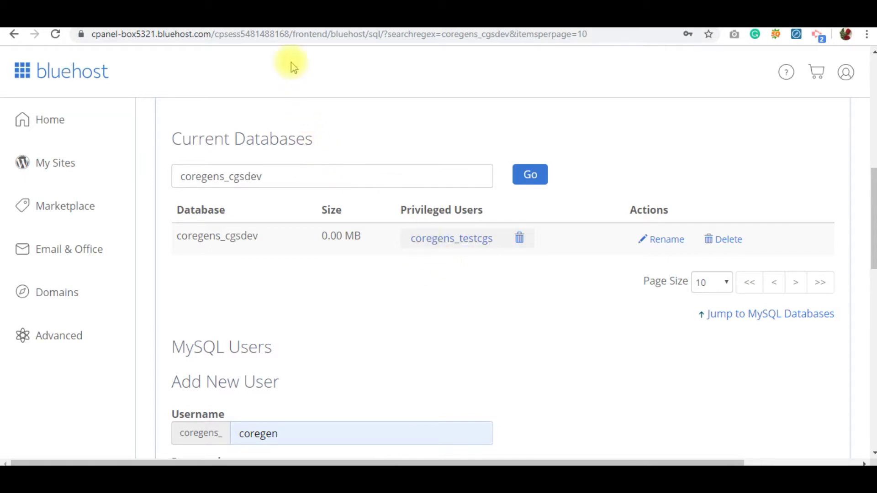
Open wp-config.php from the CGSThemetest files in the editor and locate the database placeholder.
{"action": "left_click", "coordinate": [274, 22]}
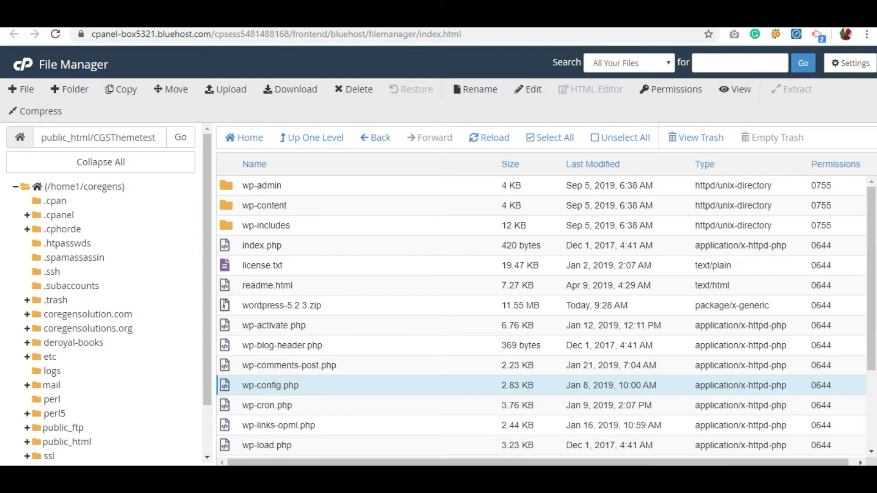
{"action": "left_click", "coordinate": [227, 386]}
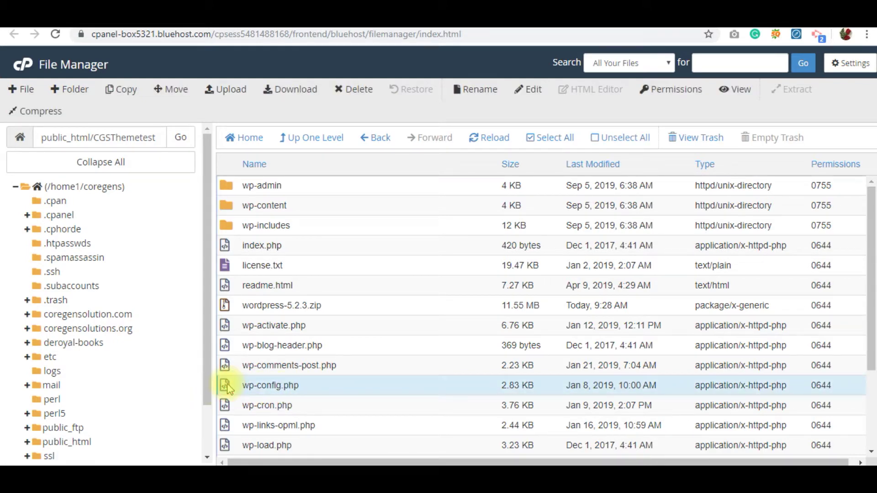
{"action": "left_click", "coordinate": [531, 91]}
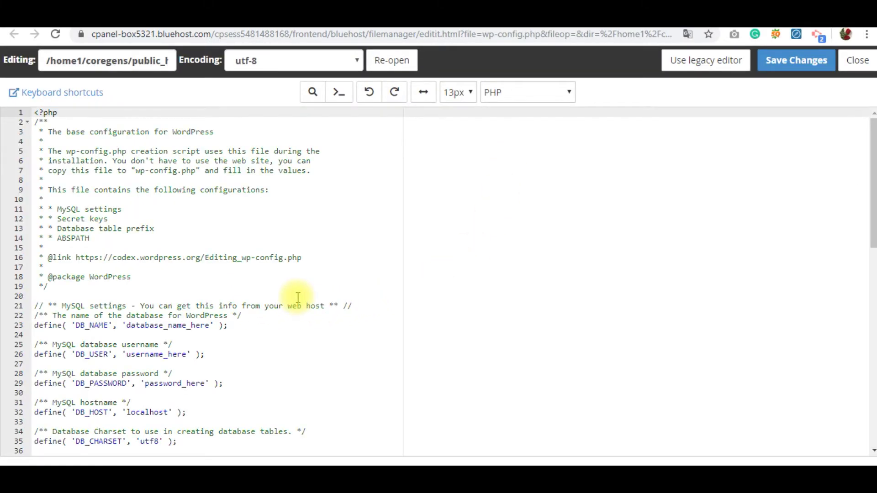
{"action": "scroll", "coordinate": [298, 297], "scroll_direction": "down", "scroll_amount": 1}
{"action": "scroll", "coordinate": [298, 297], "scroll_direction": "down", "scroll_amount": 2}
{"action": "scroll", "coordinate": [151, 312], "scroll_direction": "up", "scroll_amount": 3}
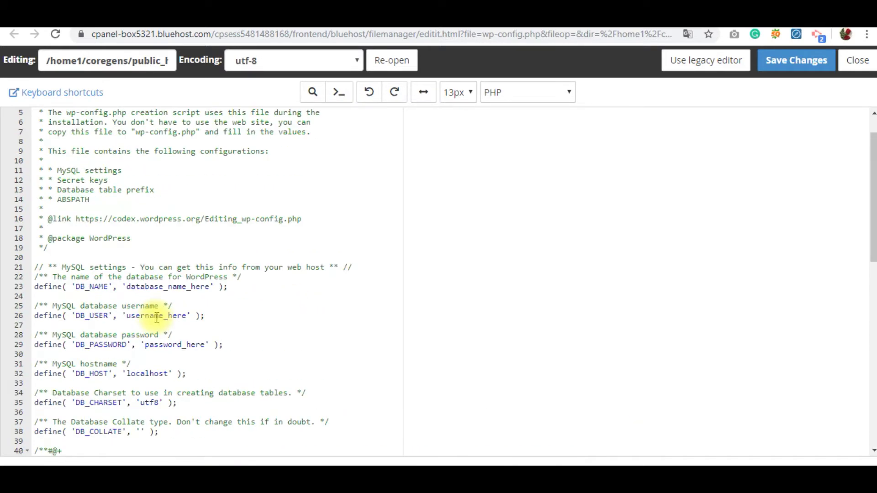
{"action": "scroll", "coordinate": [156, 317], "scroll_direction": "down", "scroll_amount": 2}
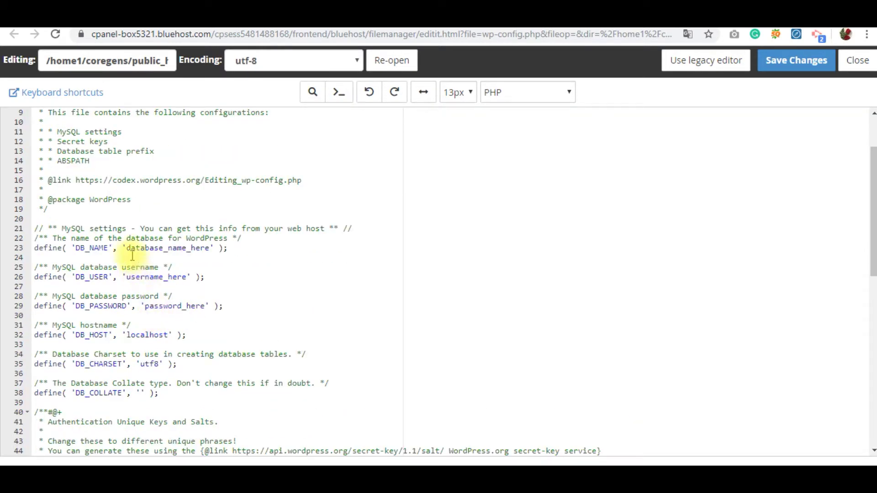
{"action": "left_click_drag", "start_coordinate": [127, 249], "coordinate": [213, 251]}
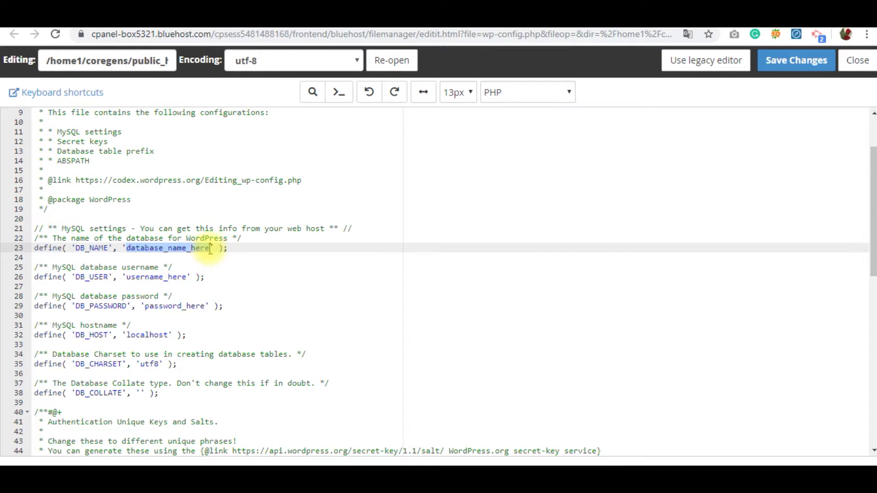
Replace the database_name_here placeholder on line 23 with coregens_cgsdev from the notes.
{"action": "left_click", "coordinate": [128, 277]}
{"action": "left_click_drag", "start_coordinate": [128, 277], "coordinate": [186, 278]}
{"action": "left_click_drag", "start_coordinate": [147, 307], "coordinate": [205, 307]}
{"action": "key", "text": "alt+Tab"}
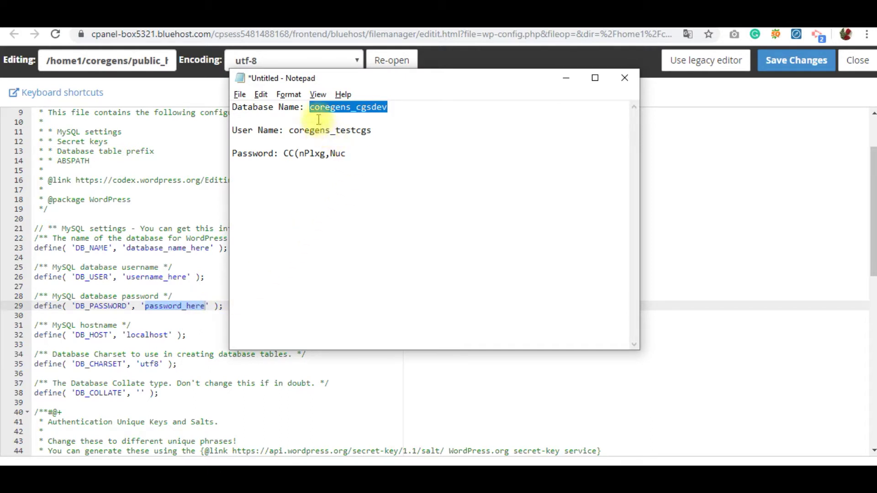
{"action": "left_click", "coordinate": [317, 108]}
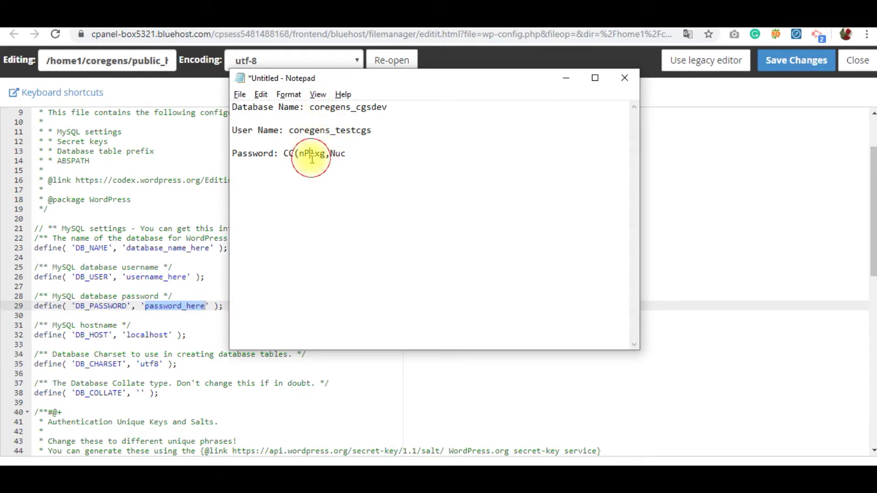
{"action": "left_click", "coordinate": [380, 107]}
{"action": "left_click_drag", "start_coordinate": [380, 106], "coordinate": [311, 108]}
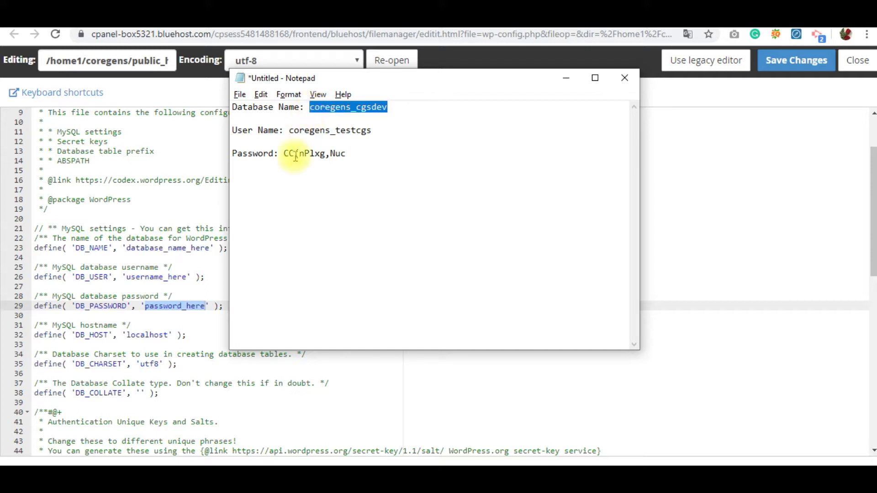
{"action": "key", "text": "alt+Tab"}
{"action": "left_click_drag", "start_coordinate": [127, 250], "coordinate": [211, 250]}
{"action": "type", "text": "coregens_cgsdev"}
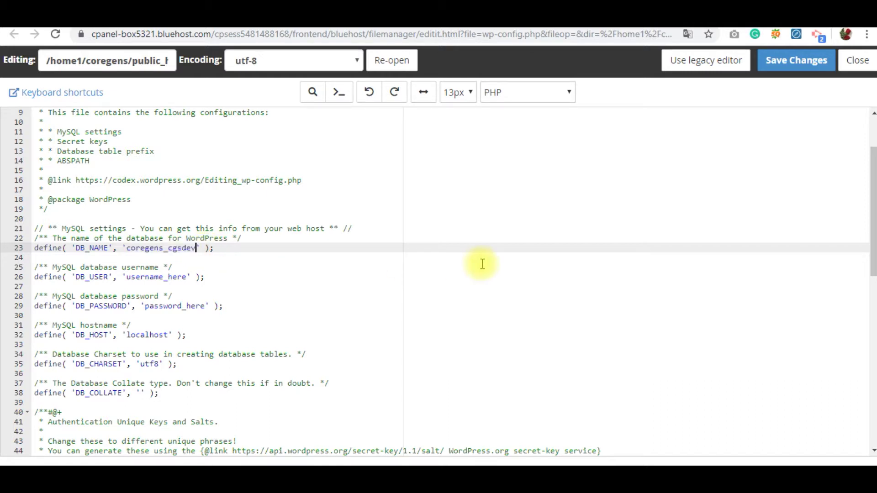
Replace the username_here placeholder on line 26 with the database user name.
{"action": "key", "text": "alt+Tab"}
{"action": "left_click_drag", "start_coordinate": [371, 131], "coordinate": [291, 136]}
{"action": "key", "text": "ctrl+c"}
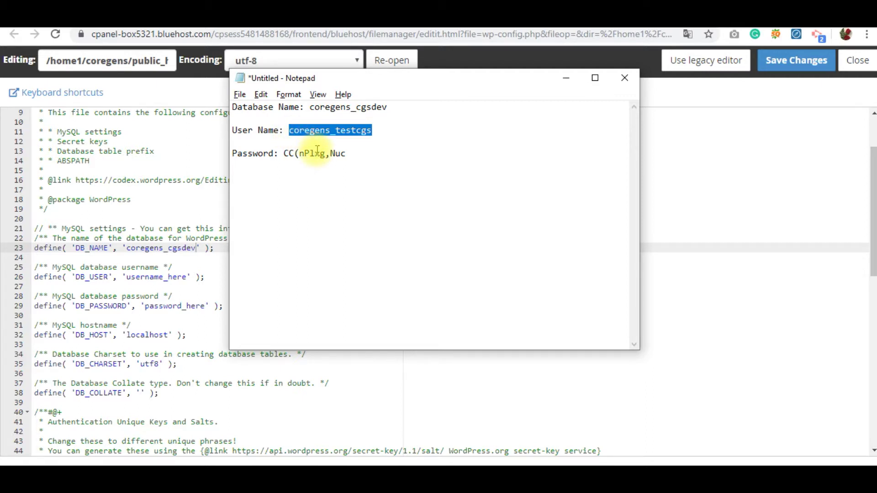
{"action": "key", "text": "alt+Tab"}
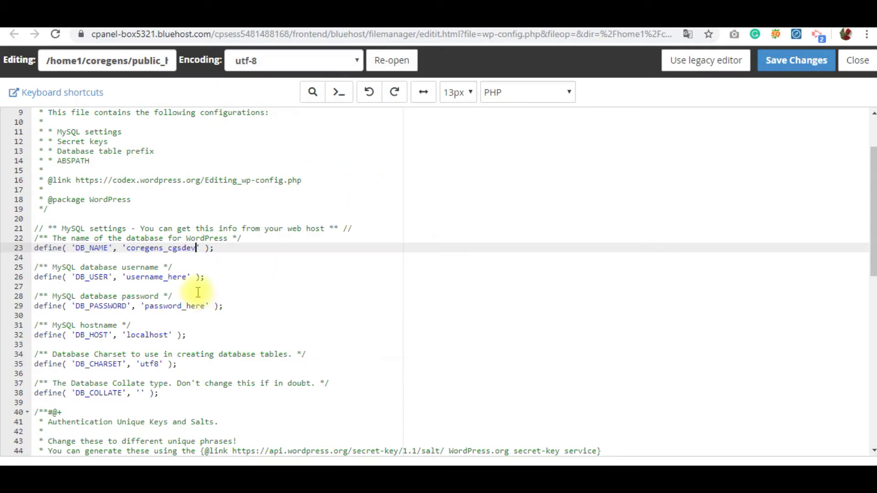
{"action": "left_click", "coordinate": [188, 276]}
{"action": "left_click_drag", "start_coordinate": [189, 276], "coordinate": [126, 276]}
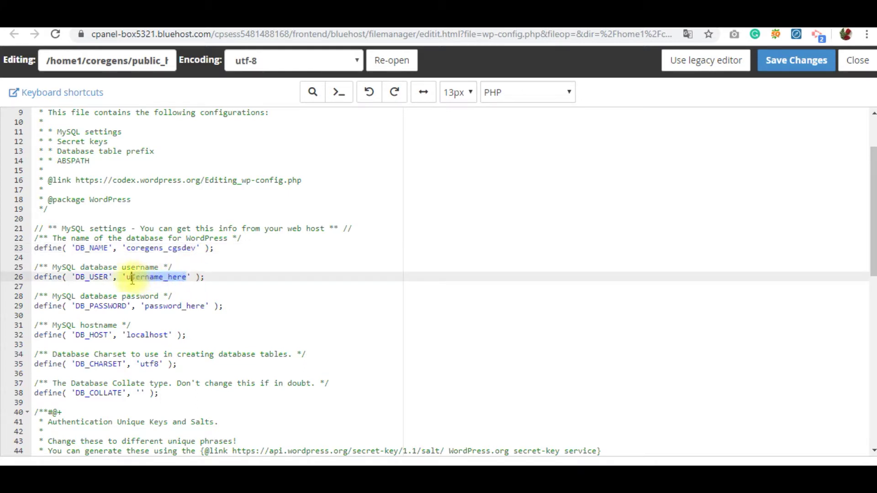
{"action": "key", "text": "ctrl+v"}
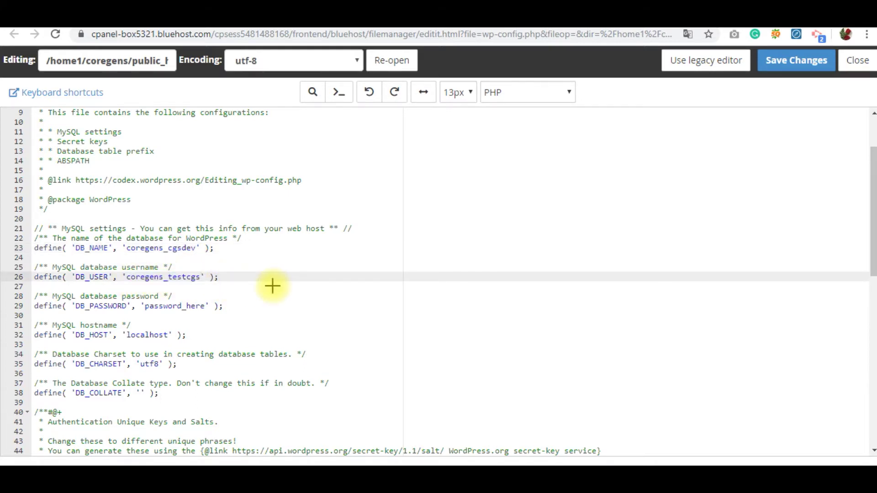
Replace the password_here placeholder on line 29 with the saved database password.
{"action": "key", "text": "alt+Tab"}
{"action": "left_click_drag", "start_coordinate": [348, 154], "coordinate": [287, 160]}
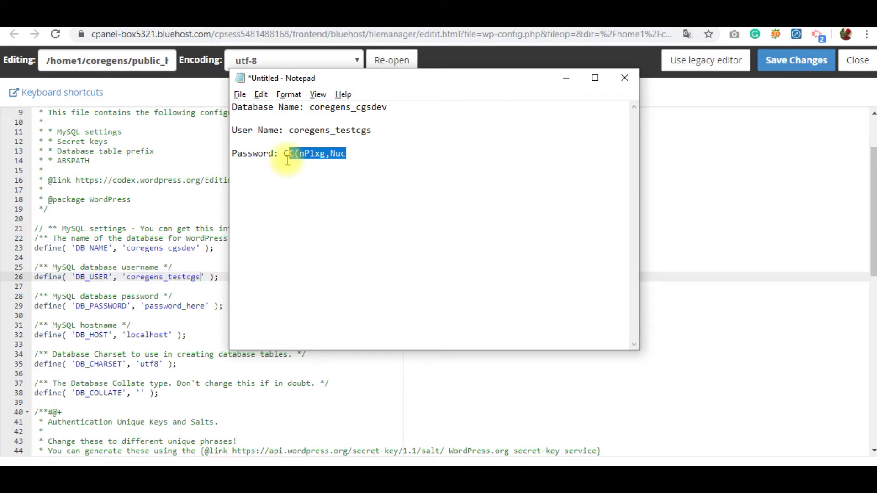
{"action": "key", "text": "alt+Tab"}
{"action": "left_click_drag", "start_coordinate": [204, 306], "coordinate": [146, 305]}
{"action": "key", "text": "ctrl+v"}
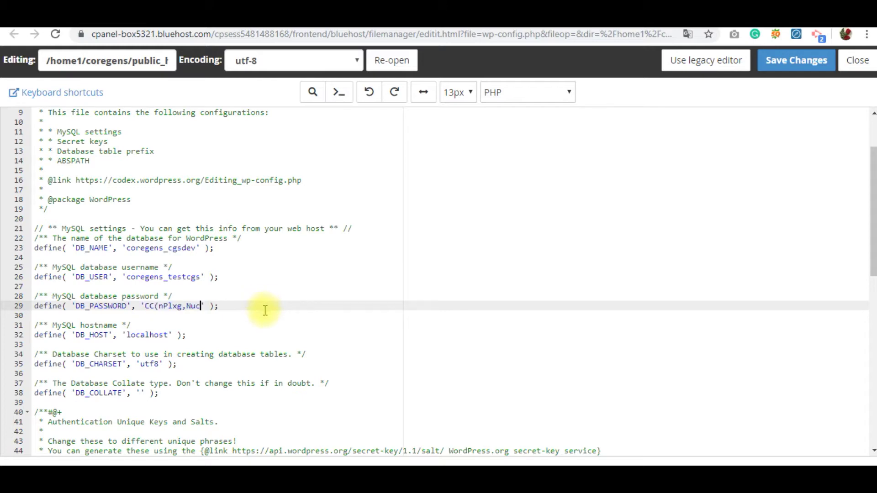
Save and close wp-config.php, then compose and copy coregensolutions.org/CGSThemetest in the notes.
{"action": "left_click", "coordinate": [795, 63]}
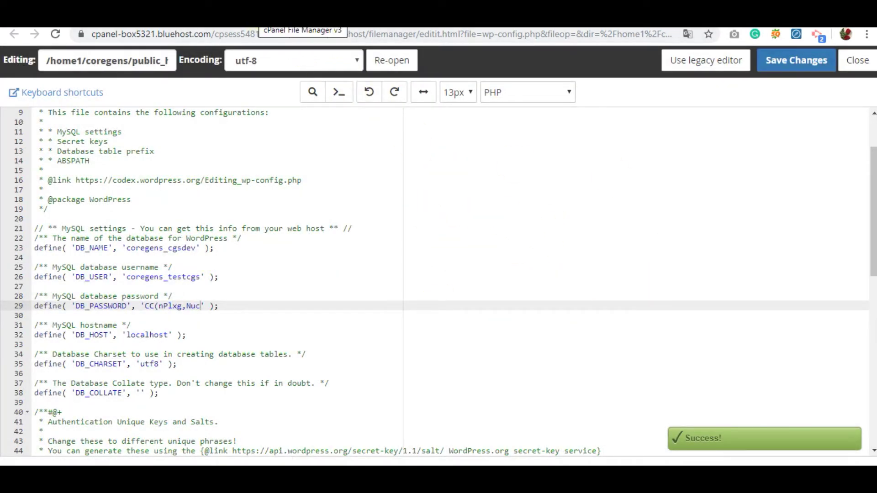
{"action": "left_click", "coordinate": [265, 20]}
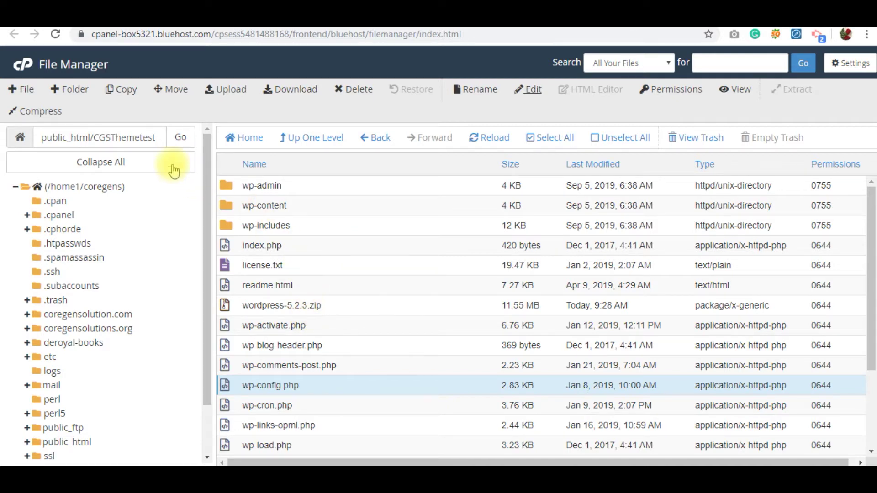
{"action": "left_click_drag", "start_coordinate": [95, 135], "coordinate": [154, 133]}
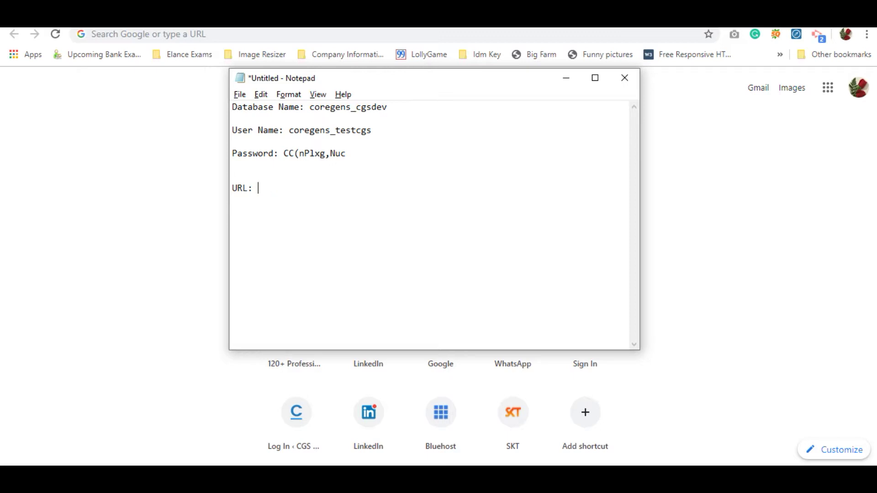
{"action": "type", "text": "oregensolutions.org"}
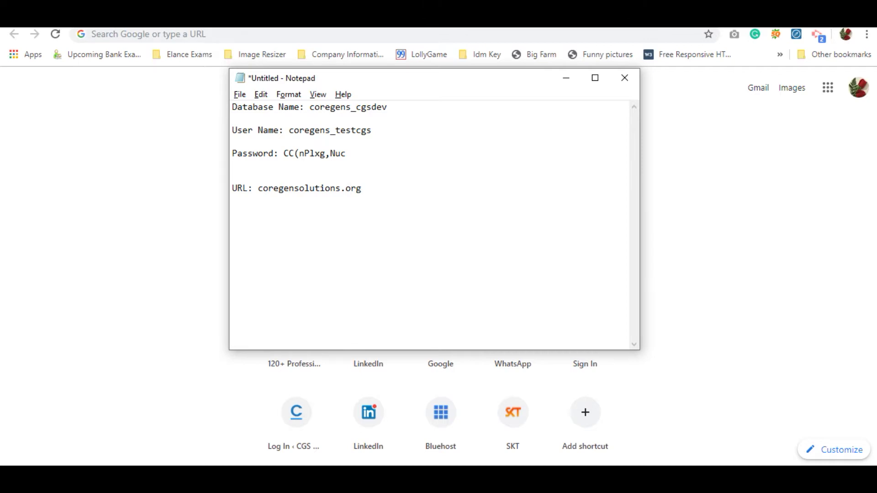
{"action": "type", "text": "/CGSThemetest"}
{"action": "left_click_drag", "start_coordinate": [430, 188], "coordinate": [256, 190]}
{"action": "key", "text": "ctrl+c"}
{"action": "key", "text": "alt+Tab"}
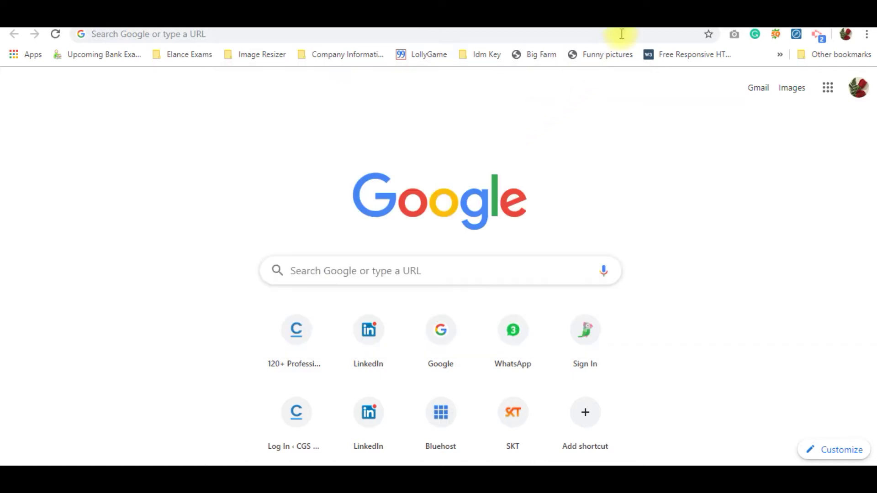
Load coregensolutions.org/CGSThemetest and continue the installer with English (United States).
{"action": "left_click", "coordinate": [622, 35]}
{"action": "key", "text": "ctrl+v"}
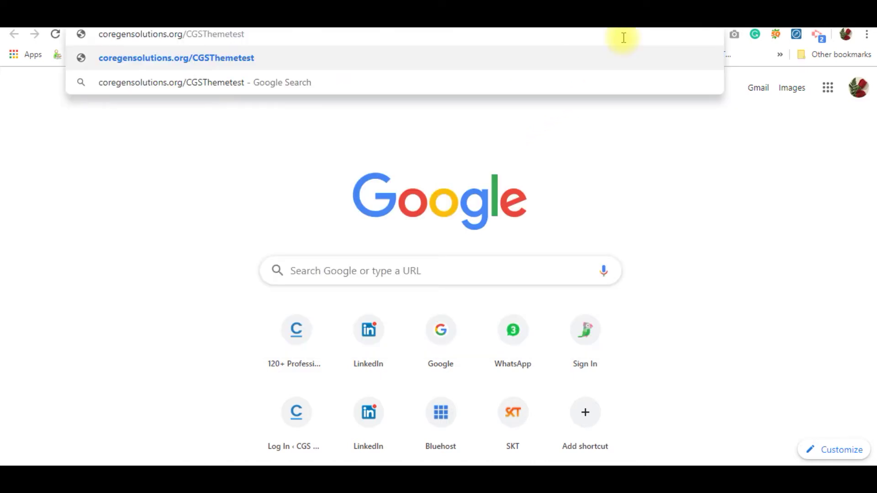
{"action": "key", "text": "Return"}
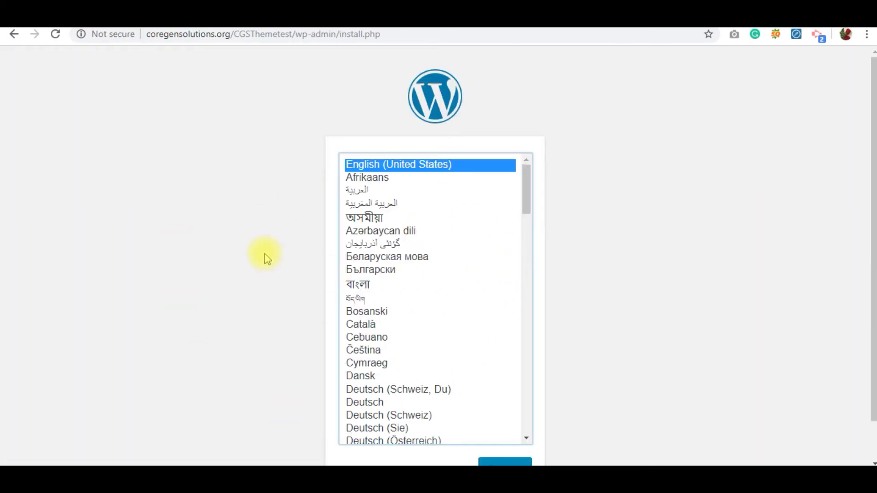
{"action": "scroll", "coordinate": [264, 254], "scroll_direction": "down", "scroll_amount": 1}
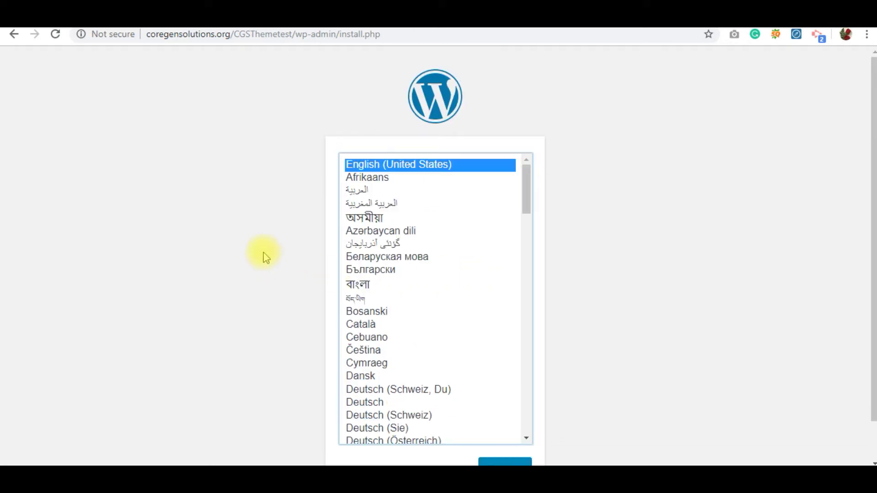
{"action": "scroll", "coordinate": [263, 254], "scroll_direction": "down", "scroll_amount": 1}
{"action": "scroll", "coordinate": [265, 255], "scroll_direction": "down", "scroll_amount": 1}
{"action": "scroll", "coordinate": [265, 257], "scroll_direction": "down", "scroll_amount": 1}
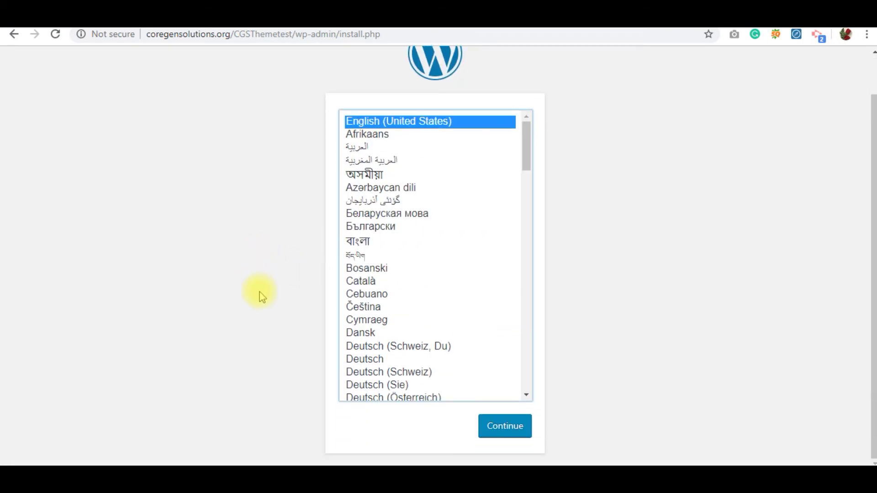
{"action": "left_click", "coordinate": [519, 430]}
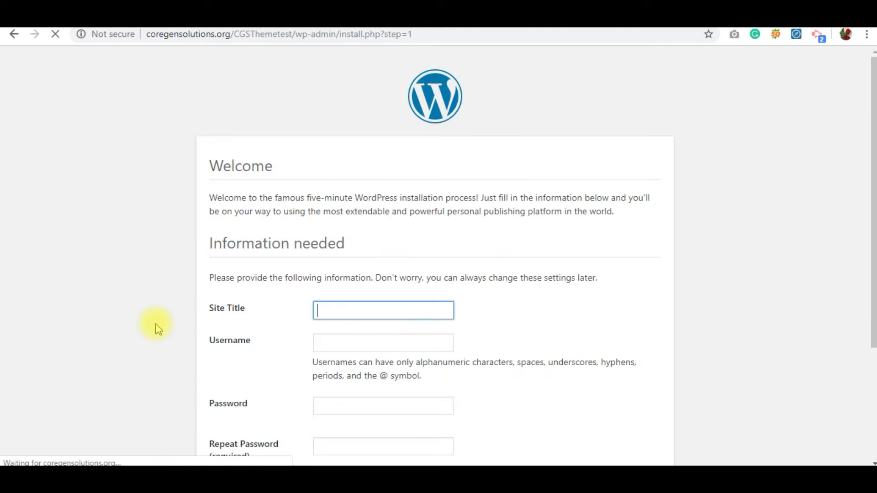
Note 'Site Title: CGS Test' and paste CGS Test into the Site Title field.
{"action": "scroll", "coordinate": [154, 320], "scroll_direction": "down", "scroll_amount": 3}
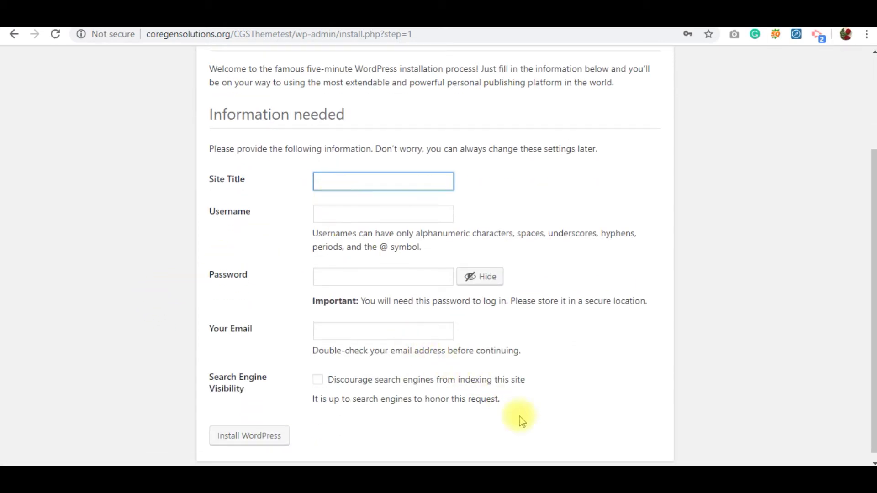
{"action": "left_click", "coordinate": [667, 480]}
{"action": "left_click", "coordinate": [379, 151]}
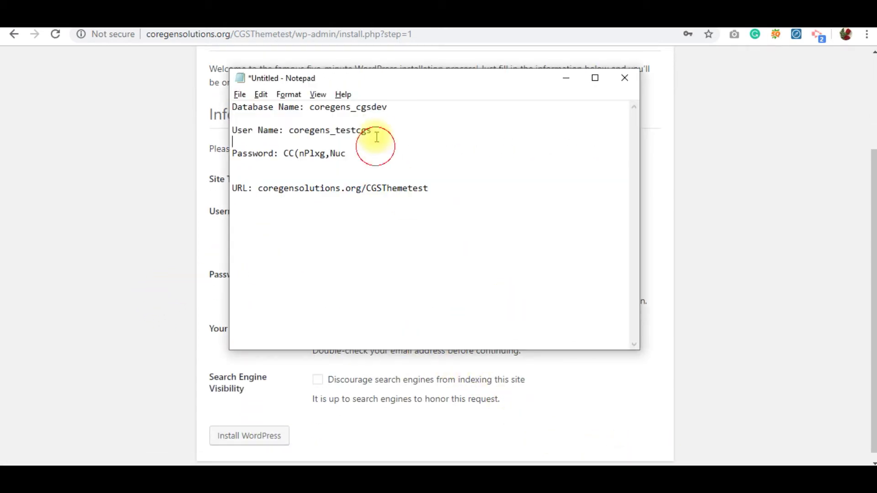
{"action": "left_click", "coordinate": [444, 192]}
{"action": "key", "text": "Return"}
{"action": "key", "text": "Return"}
{"action": "type", "text": "Site Title"}
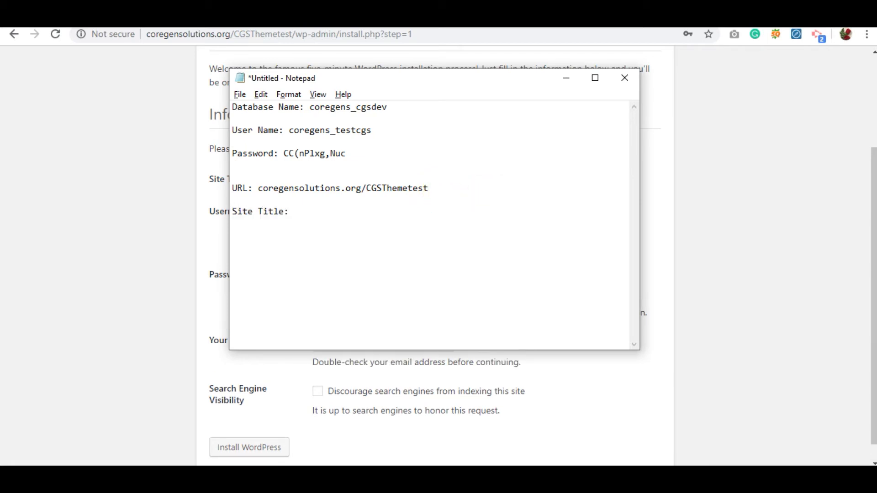
{"action": "type", "text": ": CGS Test"}
{"action": "key", "text": "shift+Left"}
{"action": "key", "text": "shift+Left"}
{"action": "key", "text": "shift+Left"}
{"action": "key", "text": "shift+Left"}
{"action": "key", "text": "shift+Left"}
{"action": "key", "text": "shift+Left"}
{"action": "key", "text": "shift+Left"}
{"action": "key", "text": "shift+Left"}
{"action": "key", "text": "ctrl+c"}
{"action": "key", "text": "alt+Tab"}
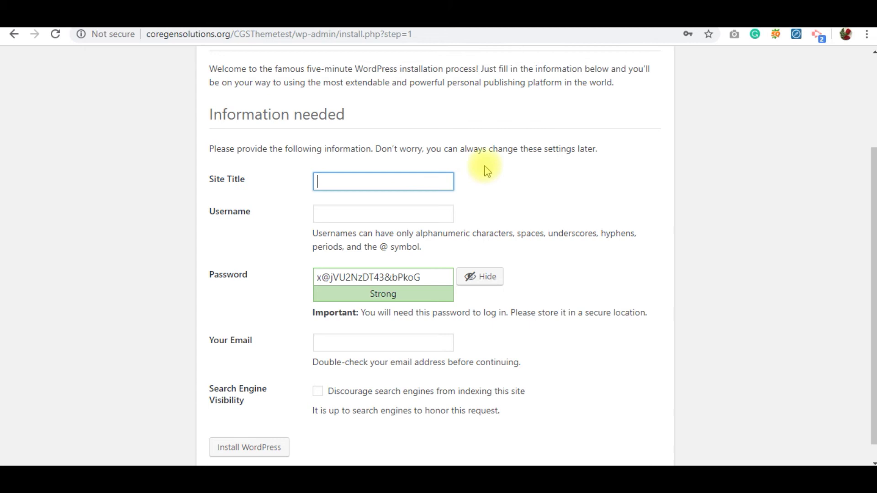
{"action": "key", "text": "ctrl+v"}
Add the line 'User Name: test' to the notes and select test.
{"action": "key", "text": "alt+Tab"}
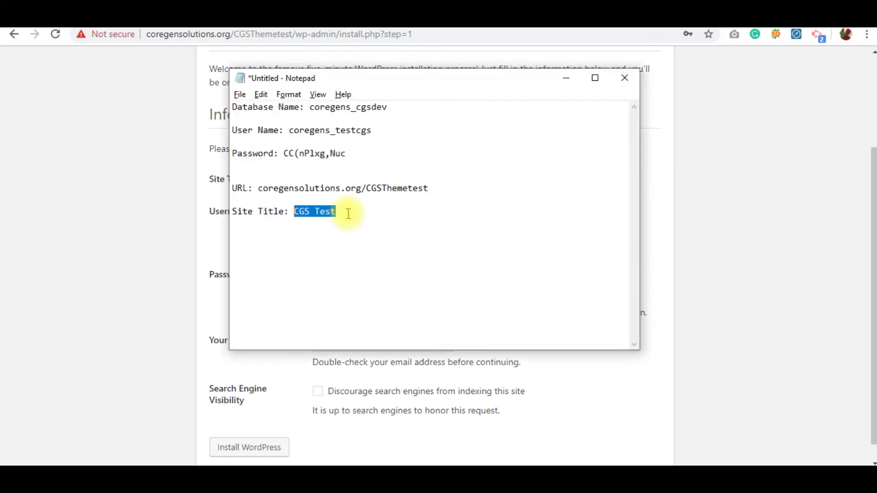
{"action": "key", "text": "alt+Tab"}
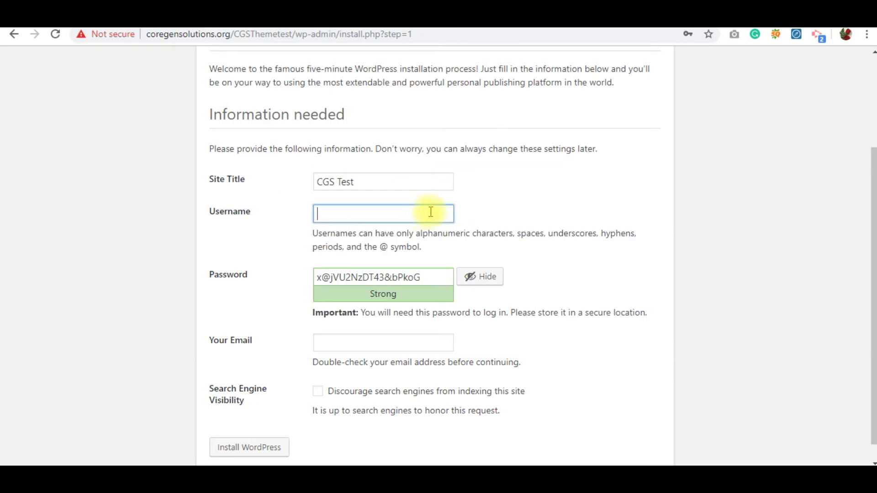
{"action": "left_click", "coordinate": [536, 190]}
{"action": "left_click", "coordinate": [439, 180]}
{"action": "key", "text": "alt+Tab"}
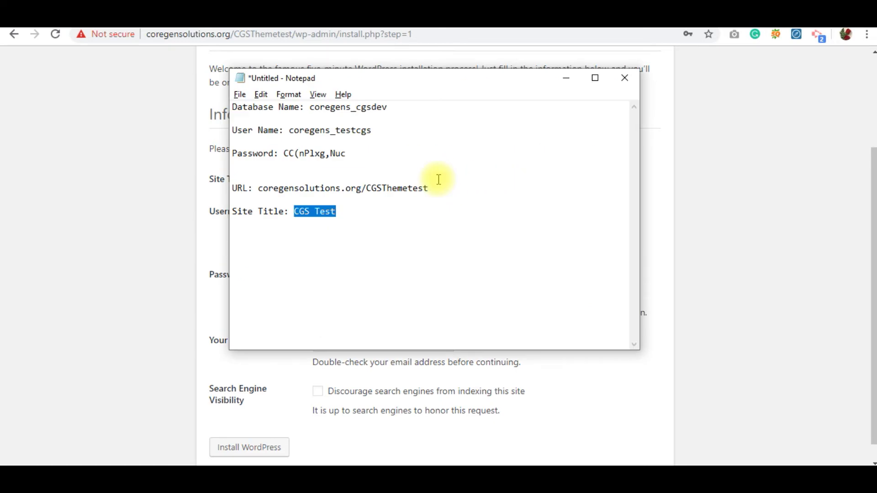
{"action": "key", "text": "Right"}
{"action": "key", "text": "Return"}
{"action": "key", "text": "Return"}
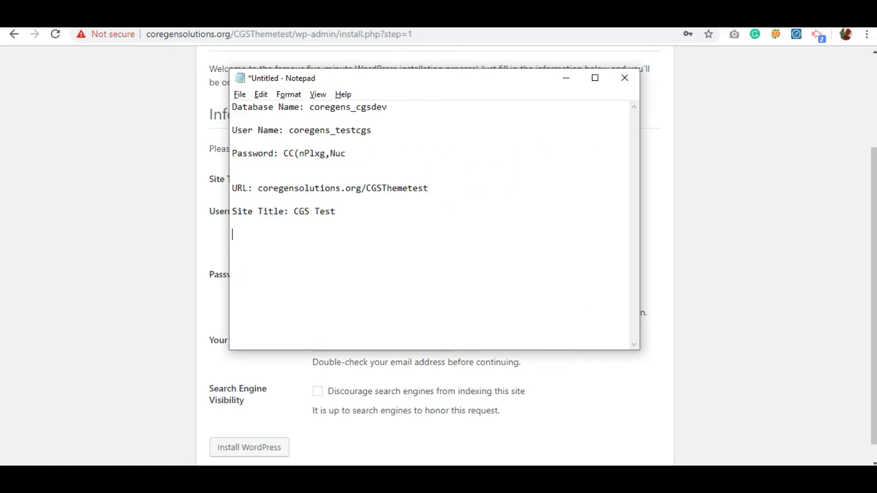
{"action": "type", "text": "User Name: test"}
{"action": "key", "text": "shift+Right"}
{"action": "key", "text": "shift+Right"}
{"action": "key", "text": "shift+Right"}
{"action": "key", "text": "alt+Tab"}
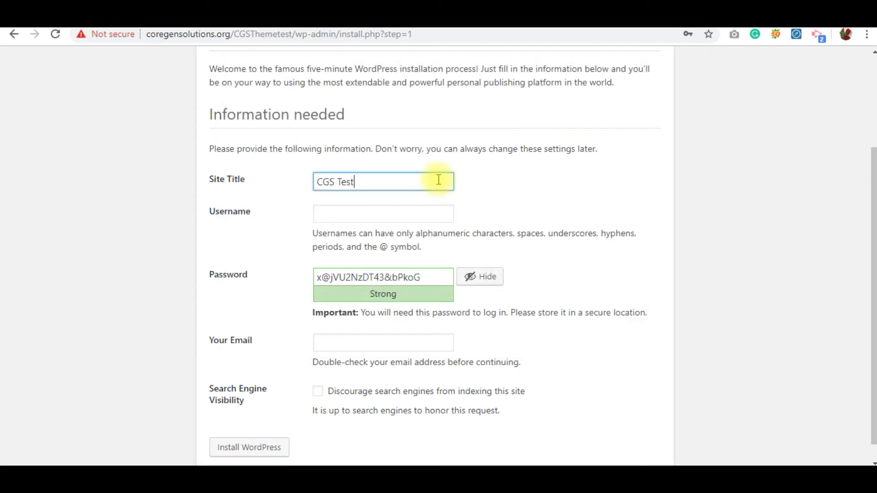
Enter test as the Username and select the generated password.
{"action": "key", "text": "Tab"}
{"action": "key", "text": "ctrl+v"}
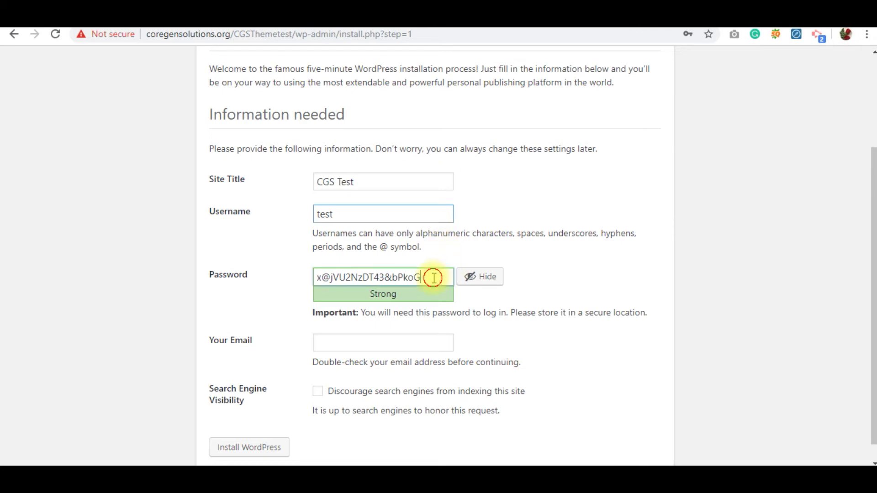
{"action": "left_click_drag", "start_coordinate": [435, 276], "coordinate": [303, 270]}
Save the generated password in the notes, undoing an accidental overwrite in the form.
{"action": "key", "text": "alt+Tab"}
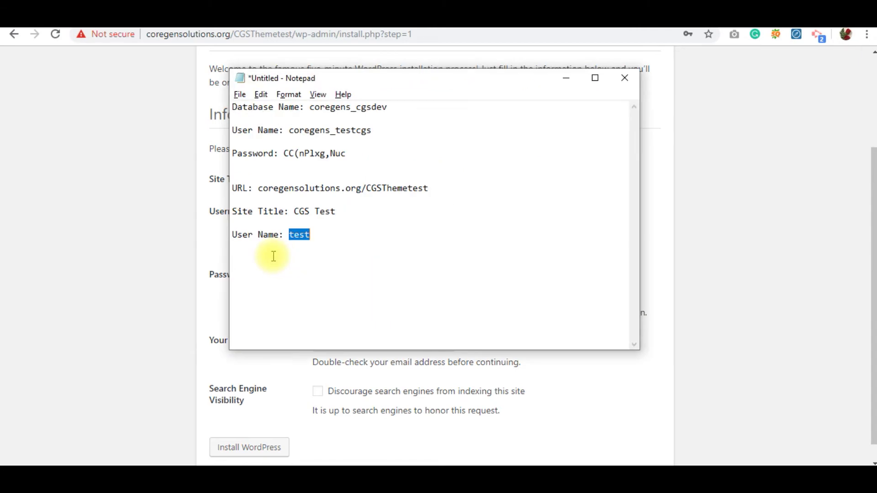
{"action": "key", "text": "Down"}
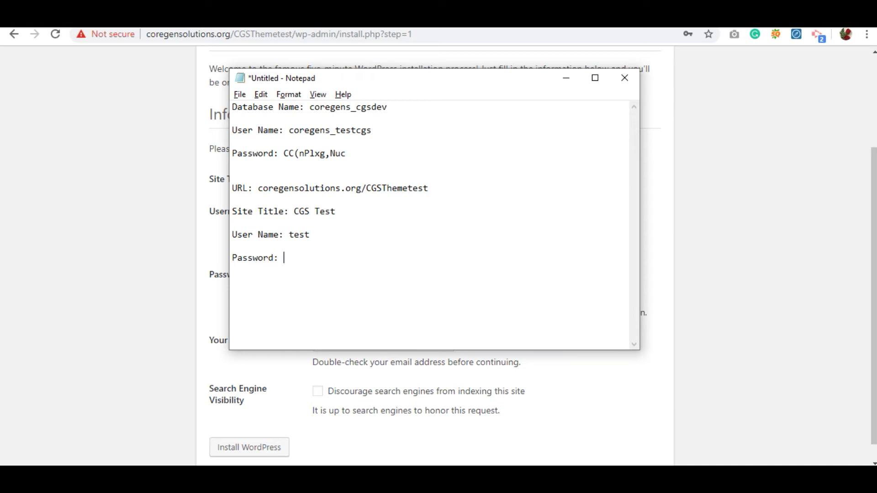
{"action": "key", "text": "ctrl+v"}
{"action": "left_click", "coordinate": [273, 257]}
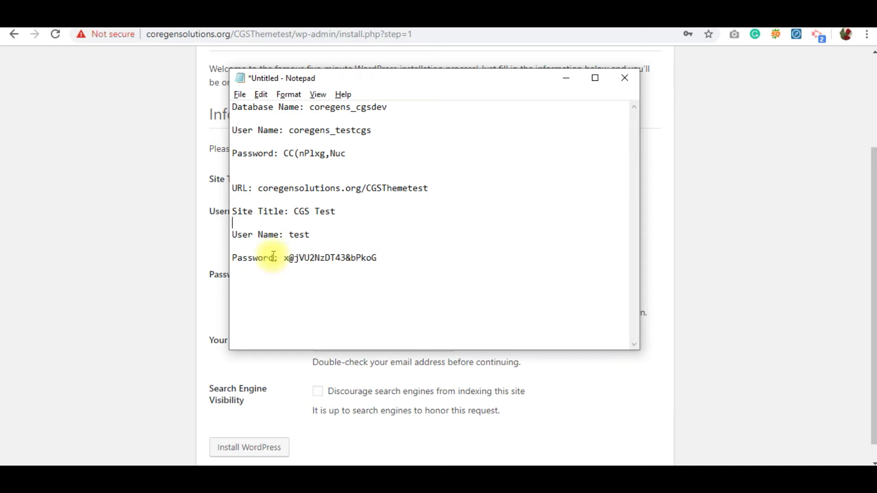
{"action": "key", "text": "Return"}
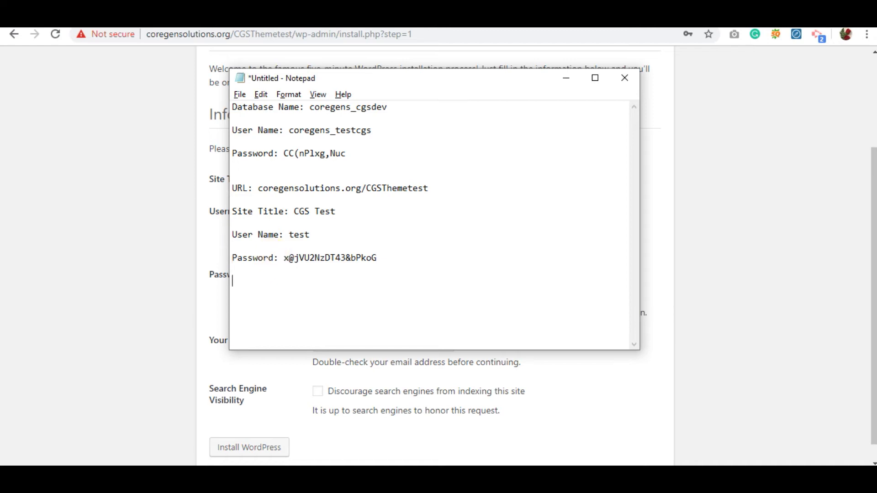
{"action": "key", "text": "alt+Tab"}
{"action": "type", "text": "'"}
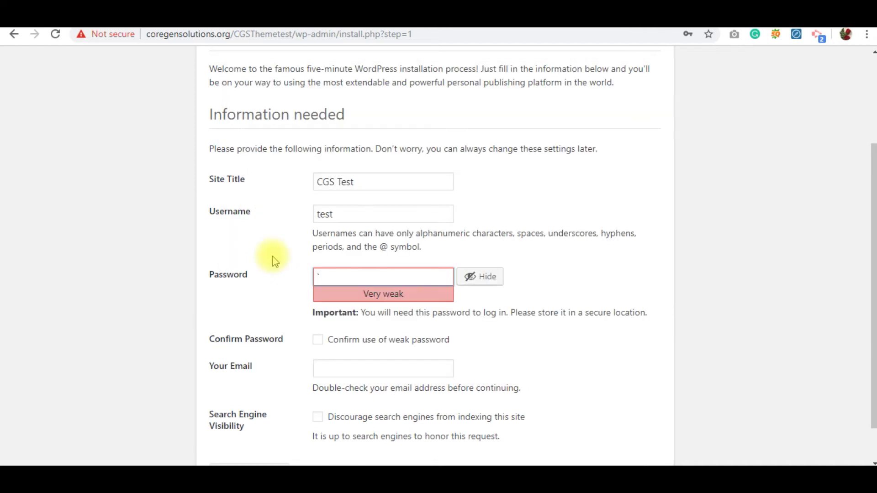
{"action": "key", "text": "ctrl+z"}
{"action": "left_click", "coordinate": [272, 261]}
Fill in the admin e-mail address and run Install WordPress.
{"action": "left_click", "coordinate": [333, 342]}
{"action": "left_click", "coordinate": [538, 343]}
{"action": "left_click", "coordinate": [430, 275]}
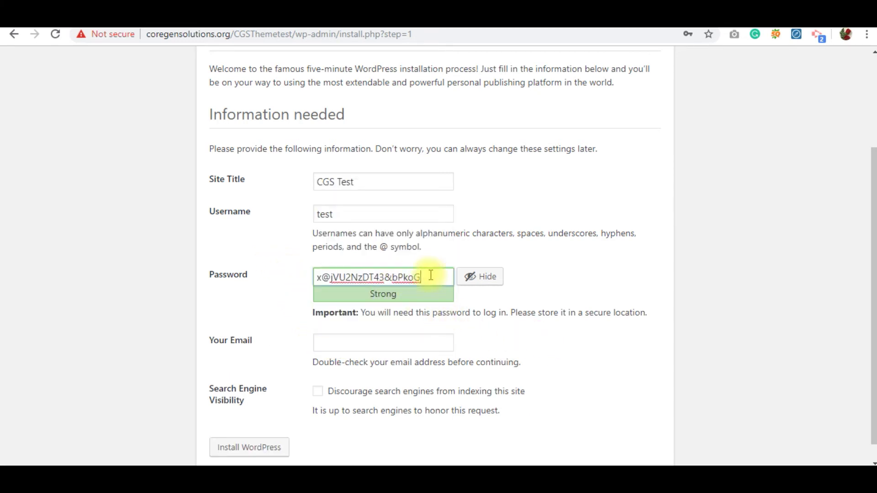
{"action": "key", "text": "Tab"}
{"action": "key", "text": "Tab"}
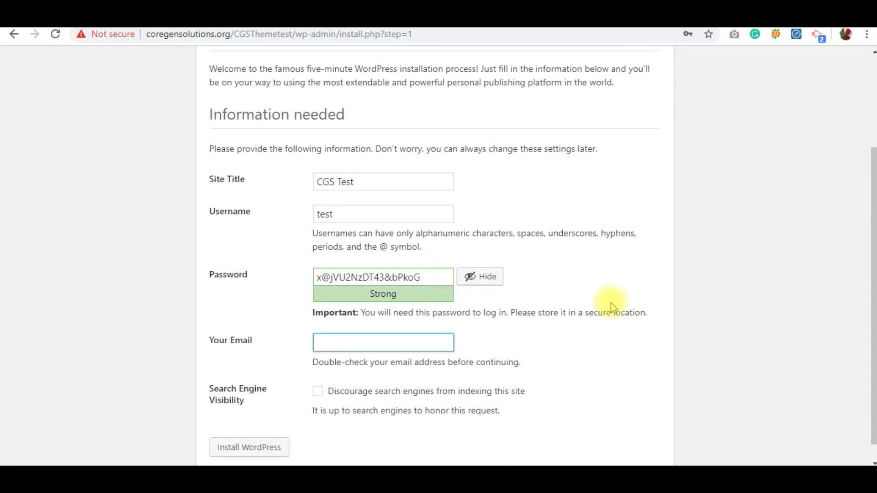
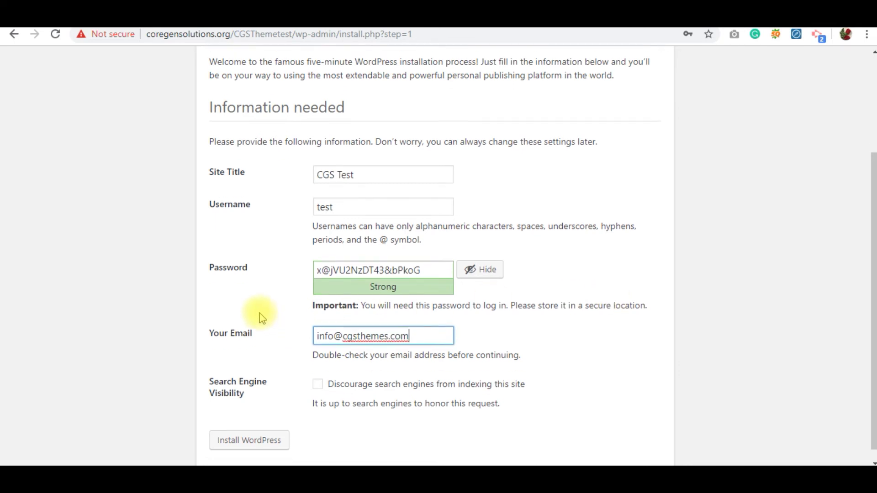
{"action": "scroll", "coordinate": [269, 320], "scroll_direction": "down", "scroll_amount": 1}
{"action": "left_click", "coordinate": [259, 431]}
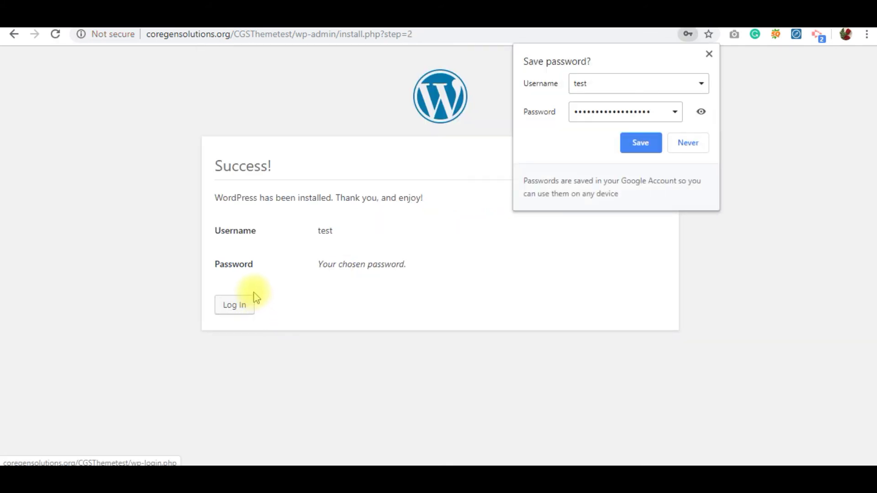
Dismiss the save-password bubble, go to the login page, and enter username test.
{"action": "left_click", "coordinate": [447, 237]}
{"action": "left_click", "coordinate": [234, 305]}
{"action": "key", "text": "alt+Tab"}
{"action": "left_click_drag", "start_coordinate": [310, 235], "coordinate": [293, 235]}
{"action": "key", "text": "ctrl+c"}
{"action": "key", "text": "alt+Tab"}
{"action": "key", "text": "ctrl+v"}
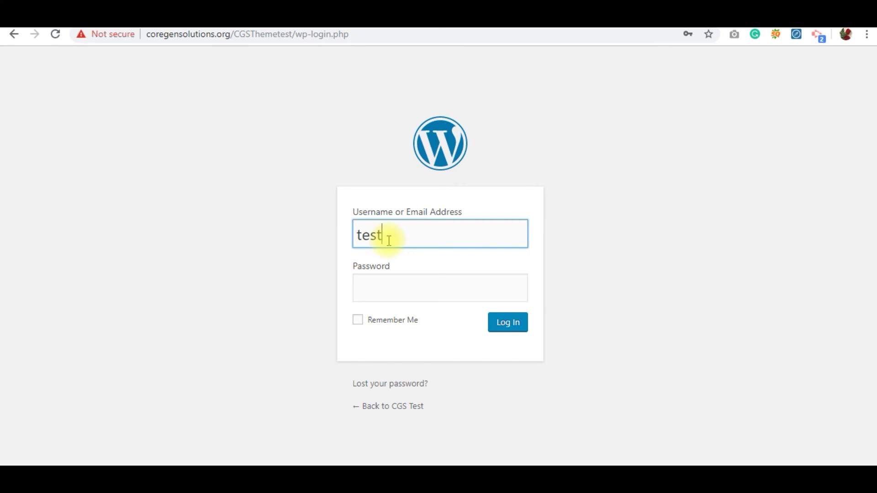
Enter the saved admin password and log in to WordPress.
{"action": "key", "text": "alt+Tab"}
{"action": "left_click_drag", "start_coordinate": [377, 258], "coordinate": [290, 263]}
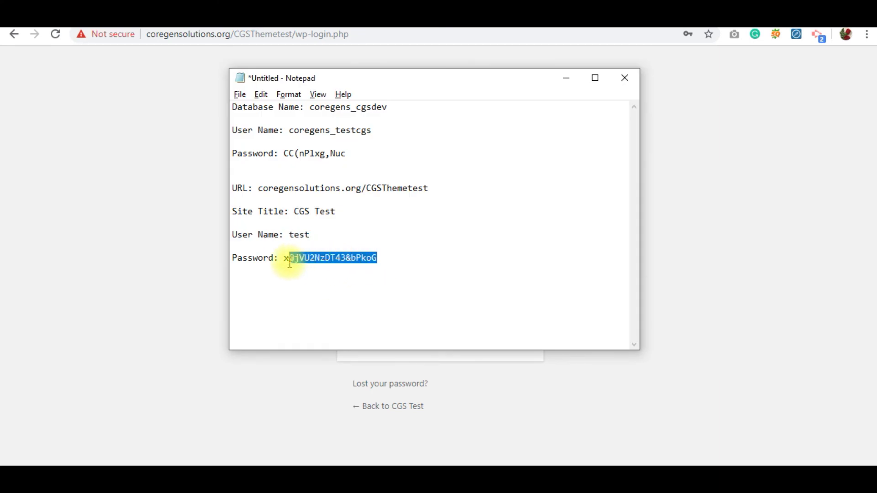
{"action": "key", "text": "ctrl+c"}
{"action": "key", "text": "alt+Tab"}
{"action": "left_click", "coordinate": [425, 287]}
{"action": "key", "text": "ctrl+v"}
{"action": "left_click", "coordinate": [506, 323]}
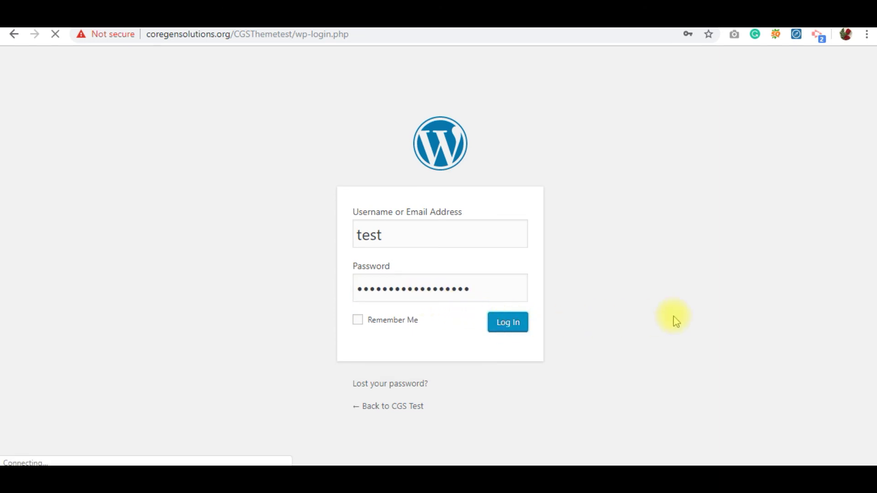